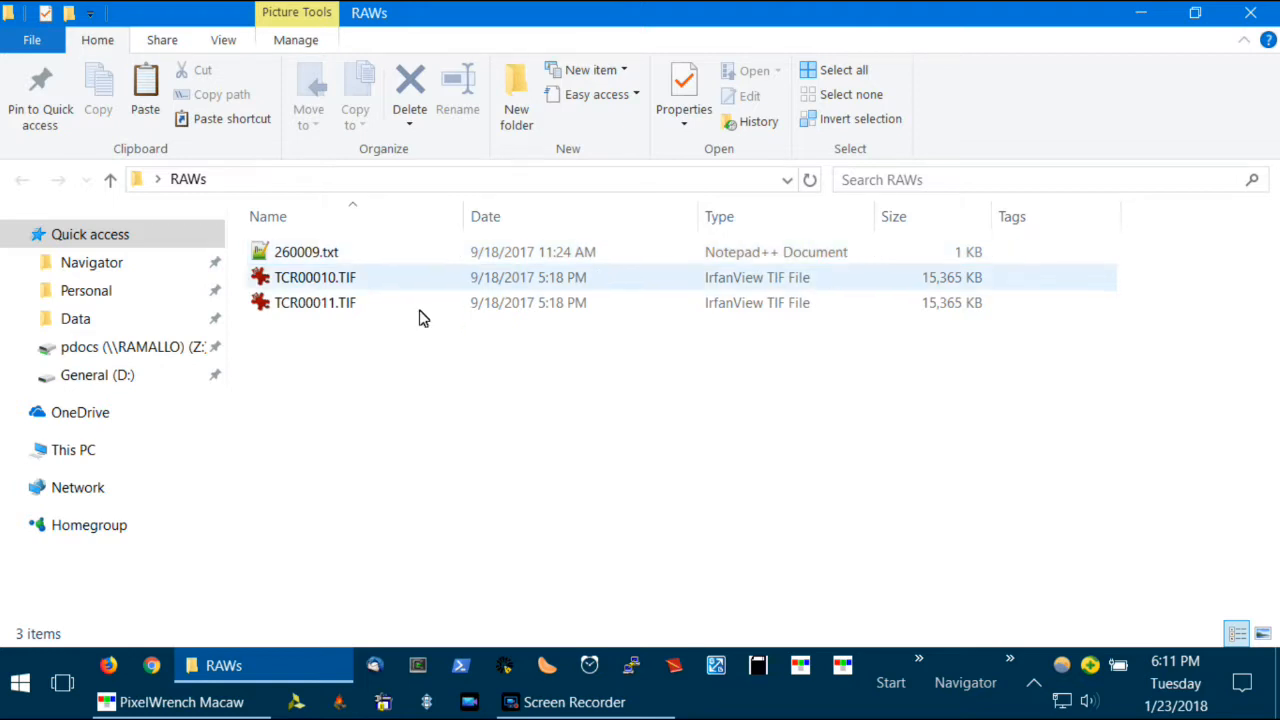
# - Switch to PixelWrench Macaw, open MacawTools and load the 720-10 filter line of the 260009.txt band info for viewing
pyautogui.click(214, 706)
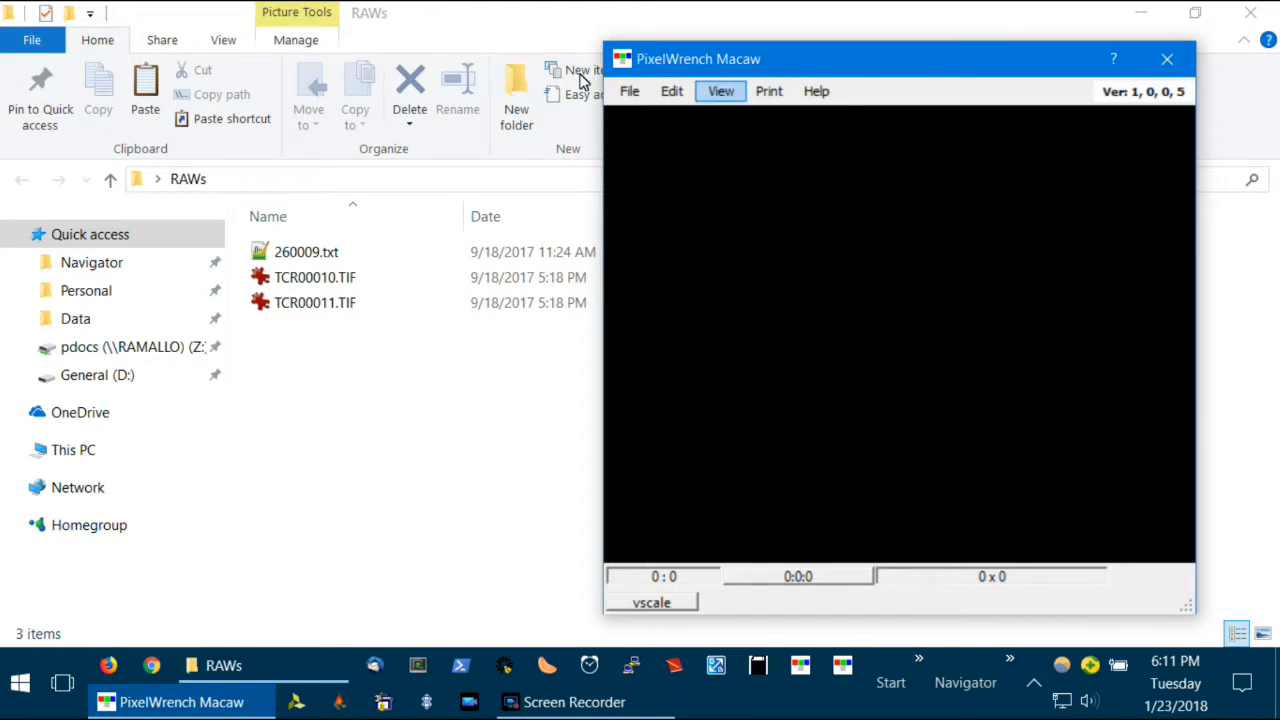
pyautogui.click(730, 92)
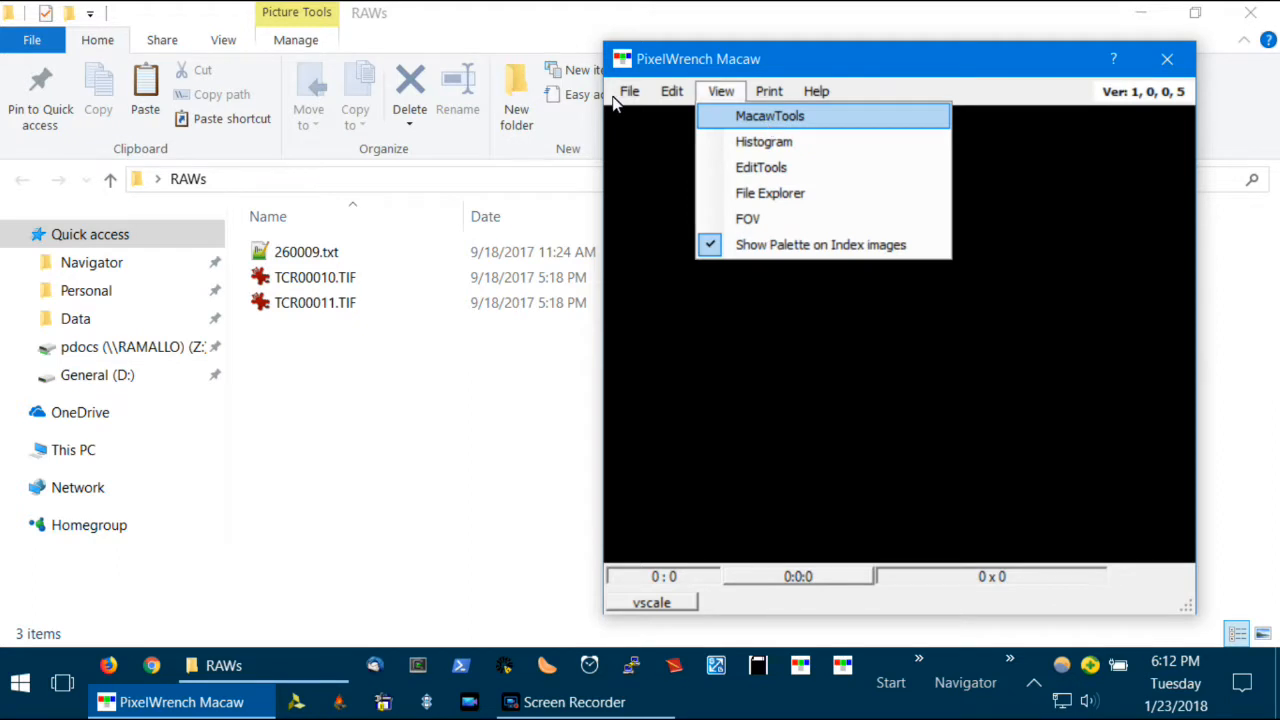
pyautogui.click(765, 119)
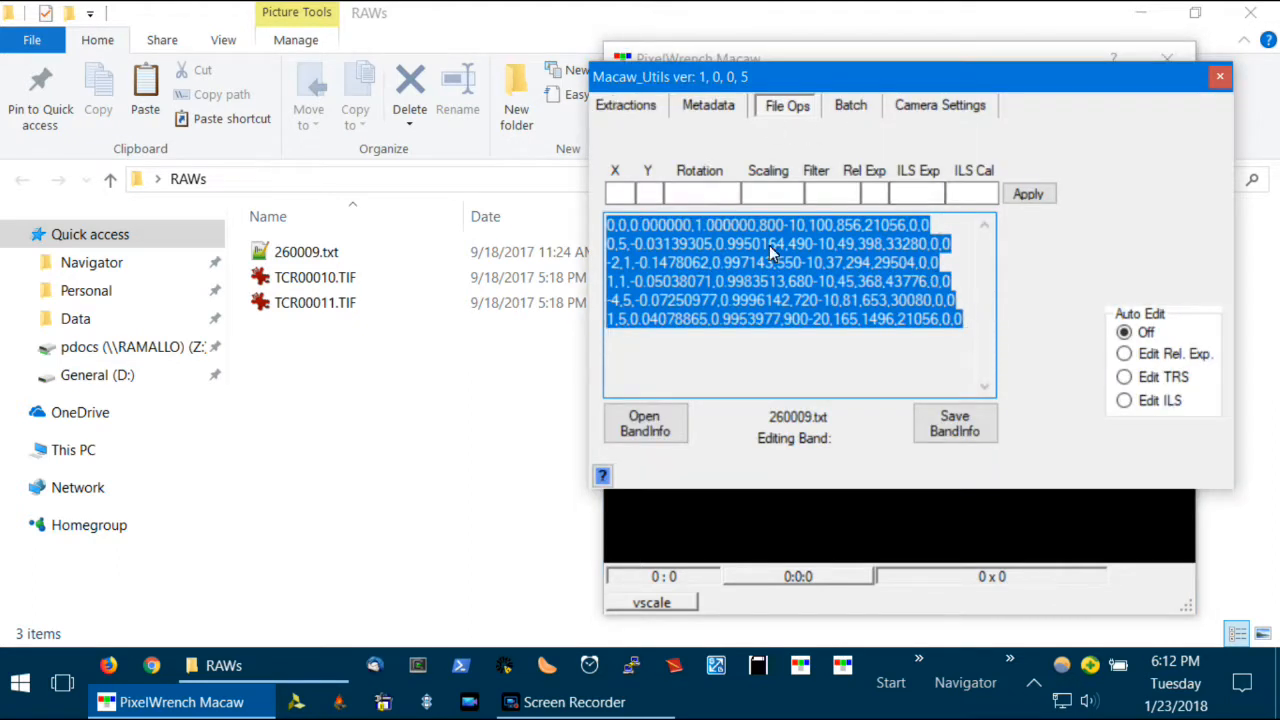
pyautogui.click(960, 302)
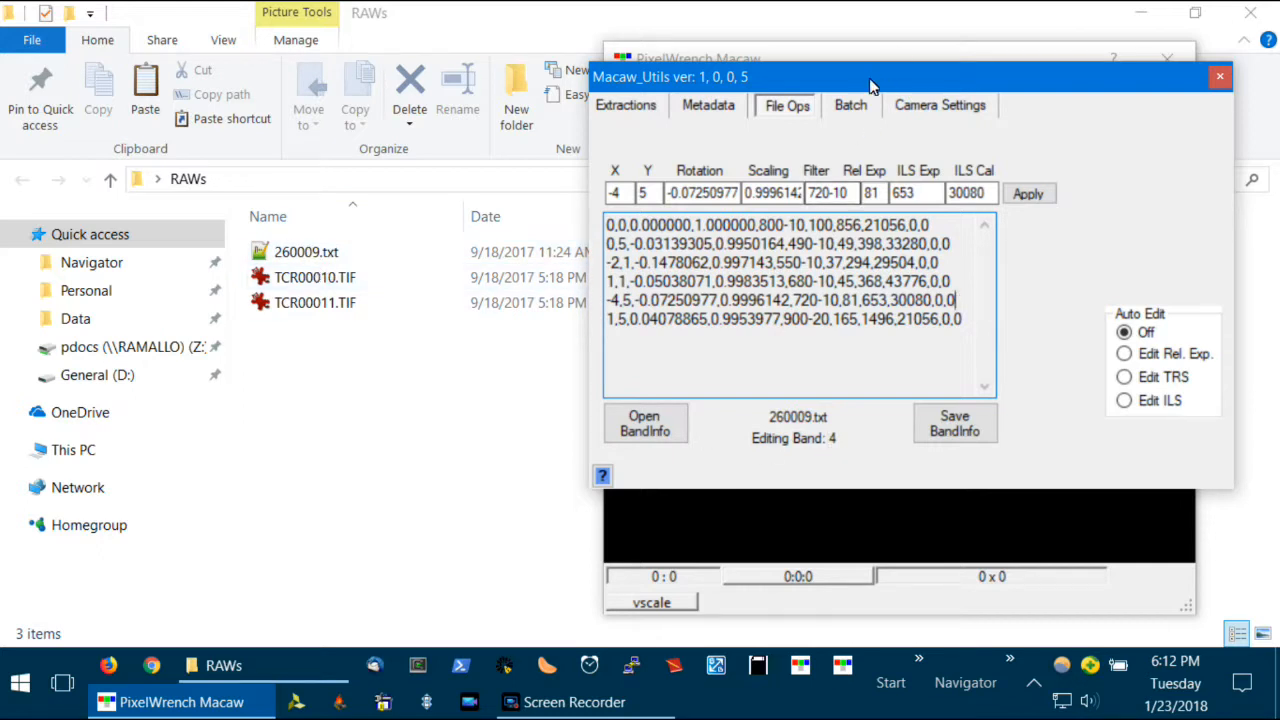
# - Start a batch Write to Reflectance with TCR00010.TIF and TCR00011.TIF from the desktop's RAWs folder as source images
pyautogui.click(855, 108)
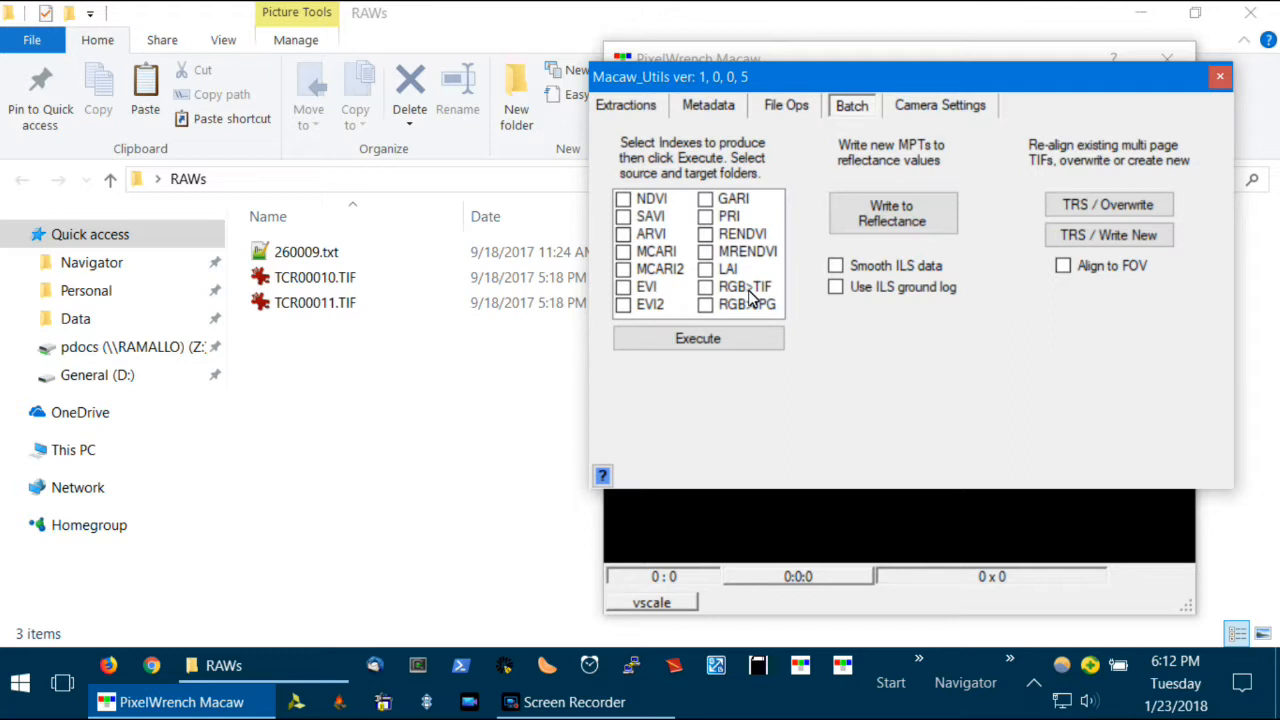
pyautogui.click(946, 212)
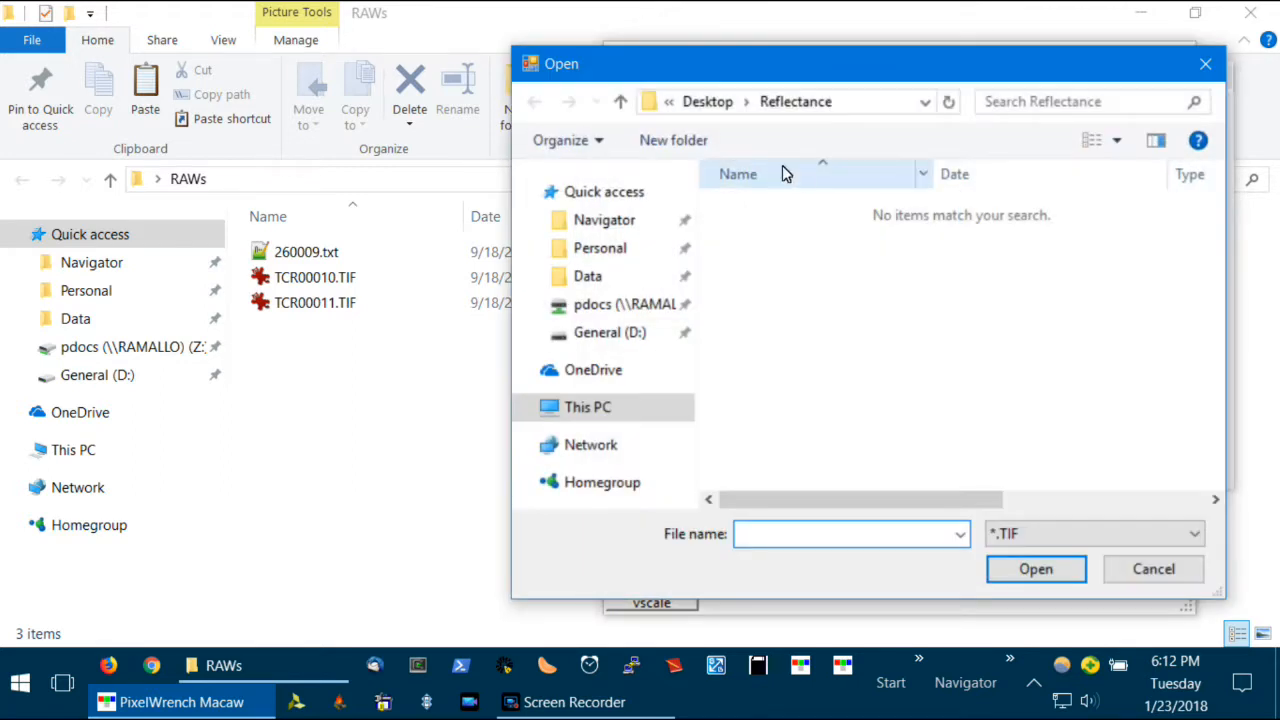
pyautogui.click(690, 104)
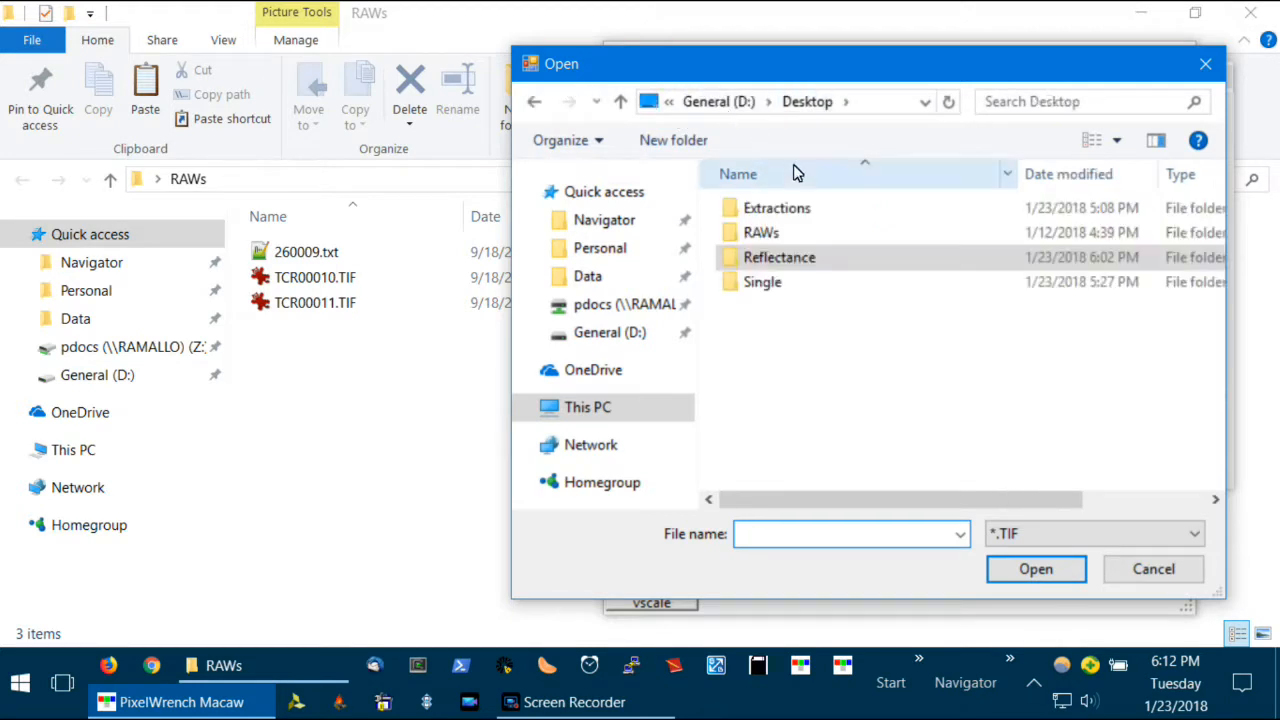
pyautogui.click(818, 235)
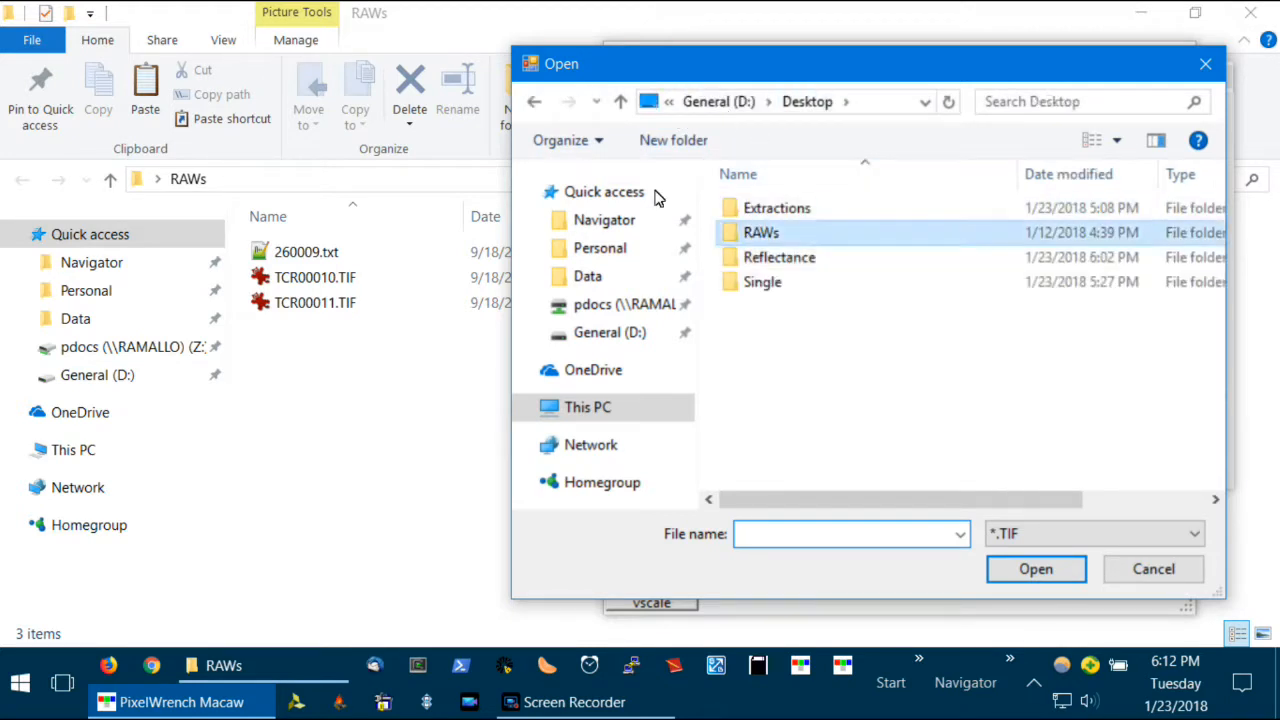
pyautogui.doubleClick(822, 236)
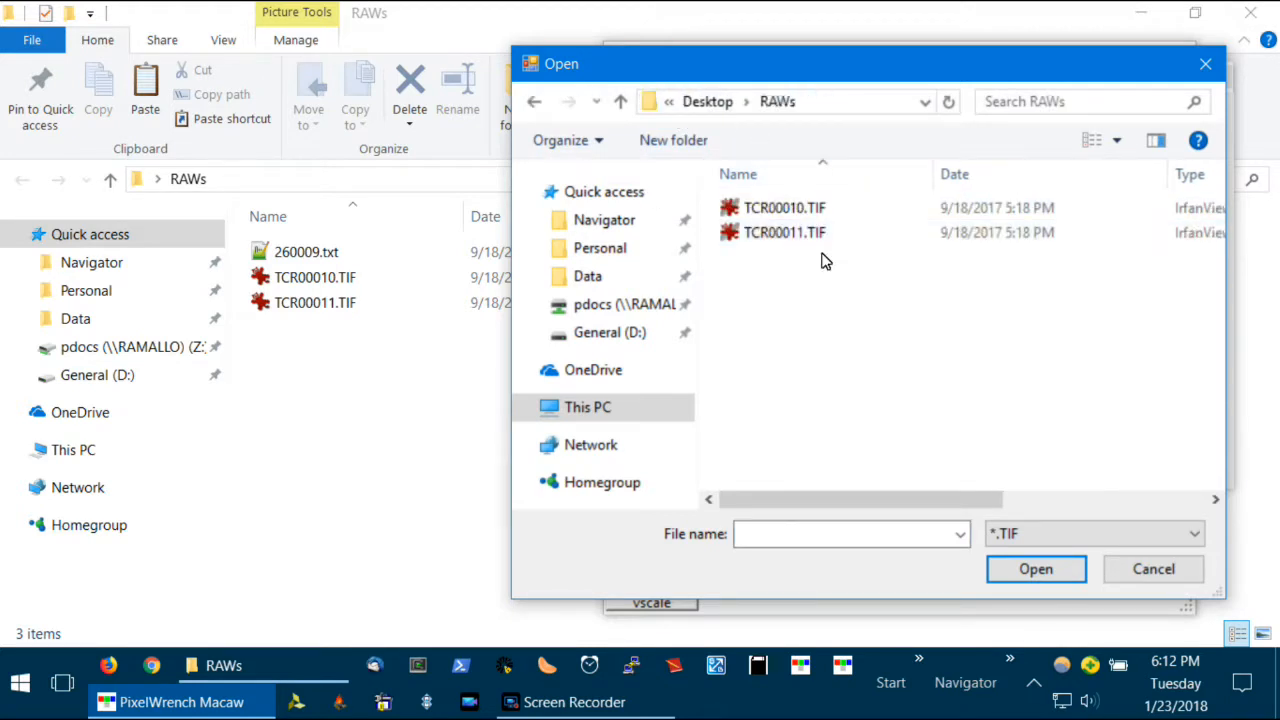
pyautogui.click(557, 145)
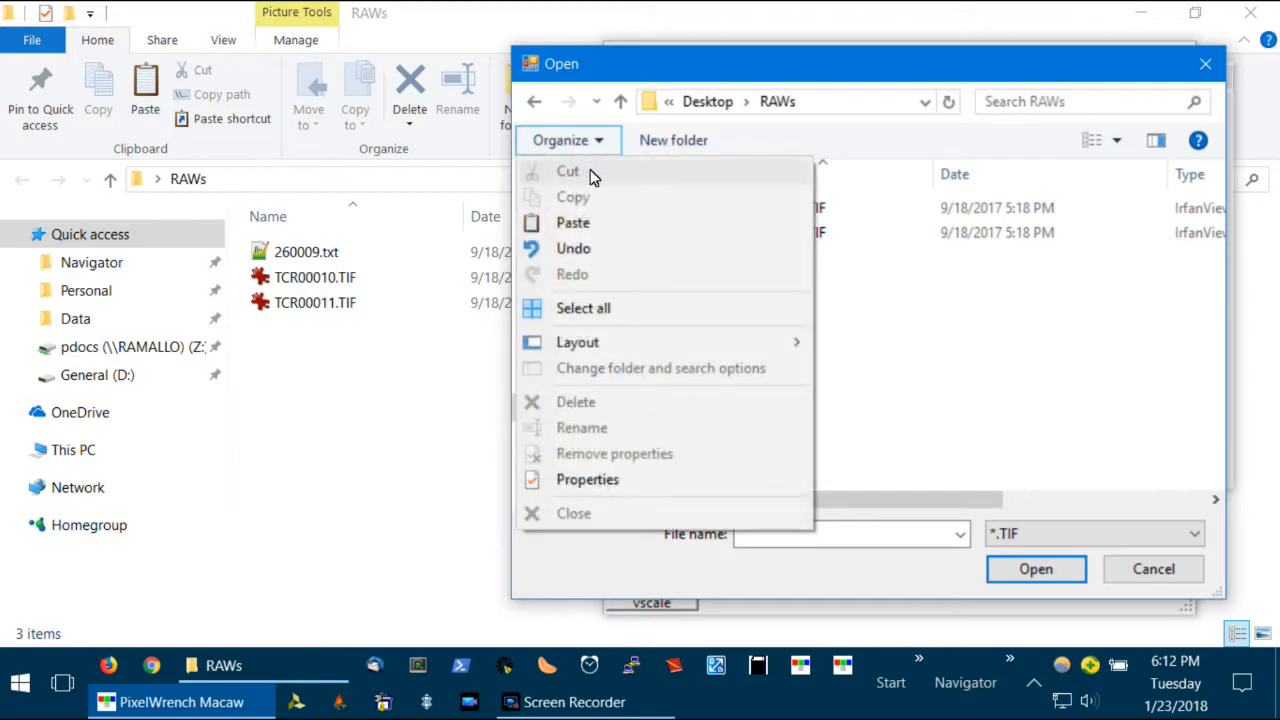
pyautogui.click(645, 318)
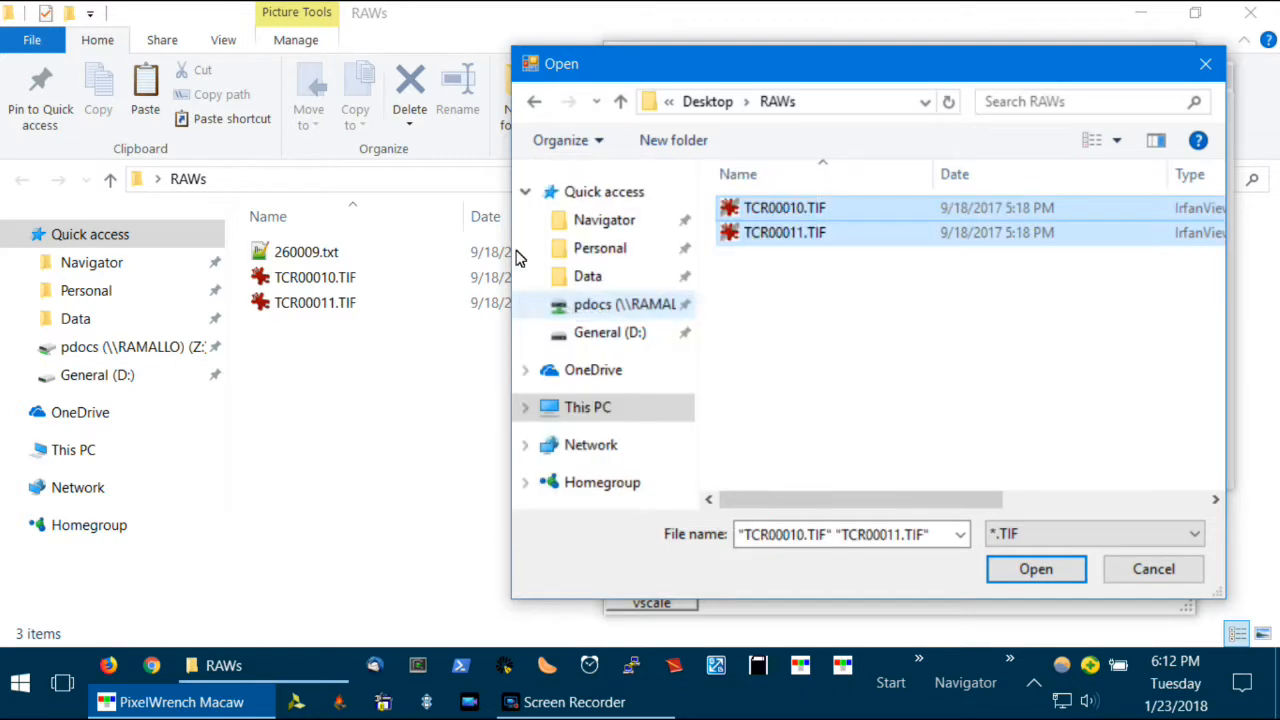
pyautogui.click(1060, 572)
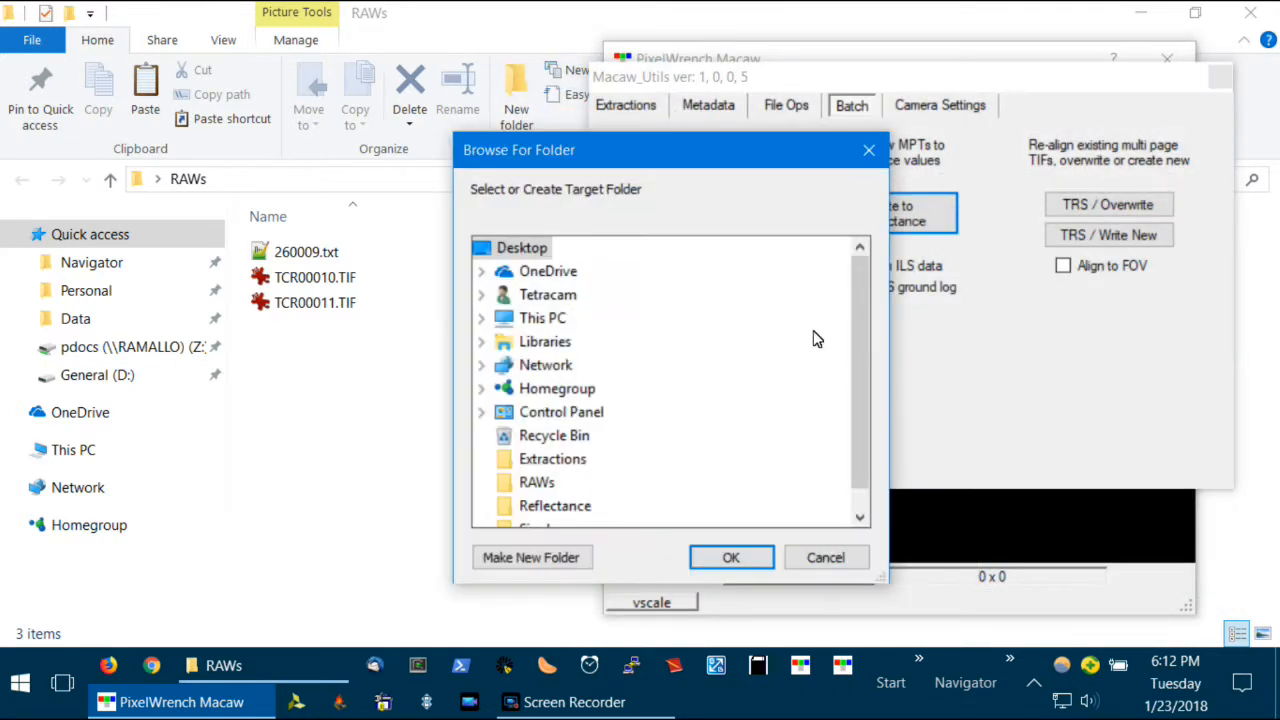
# - Select the desktop's Reflectance folder as the target and write the reflectance files there
pyautogui.moveTo(855, 333); pyautogui.dragTo(861, 393)
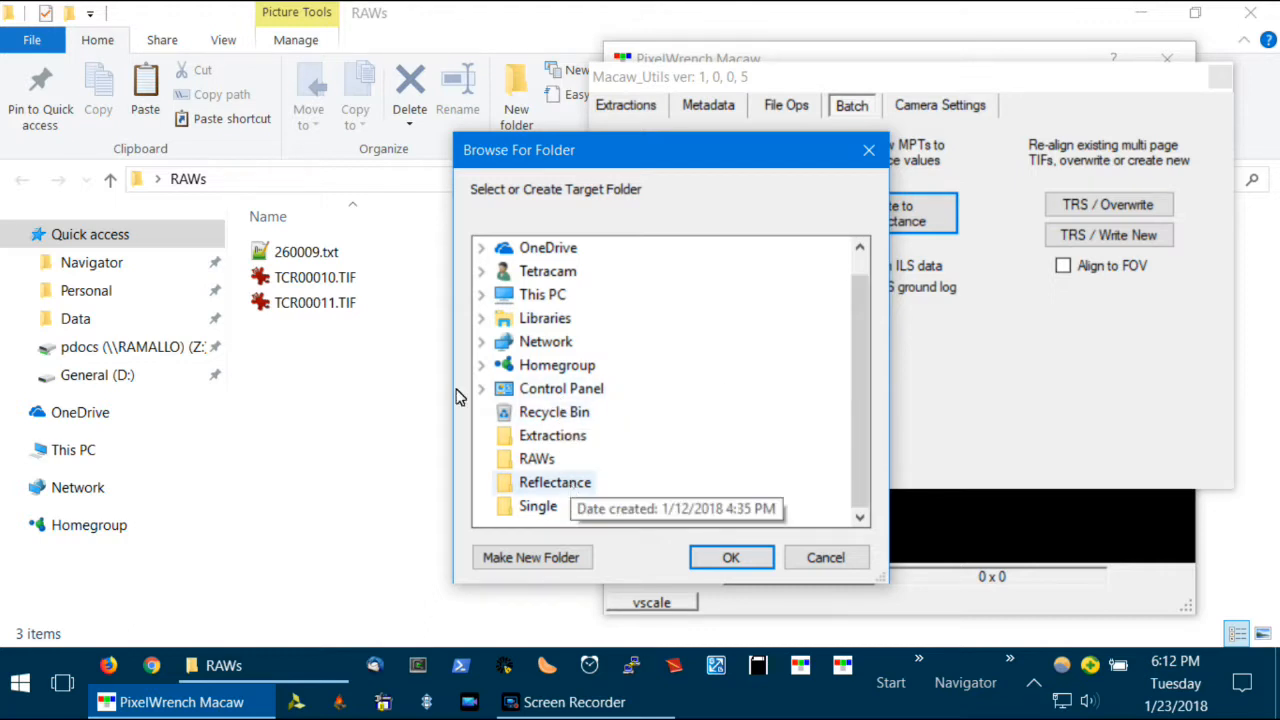
pyautogui.click(570, 483)
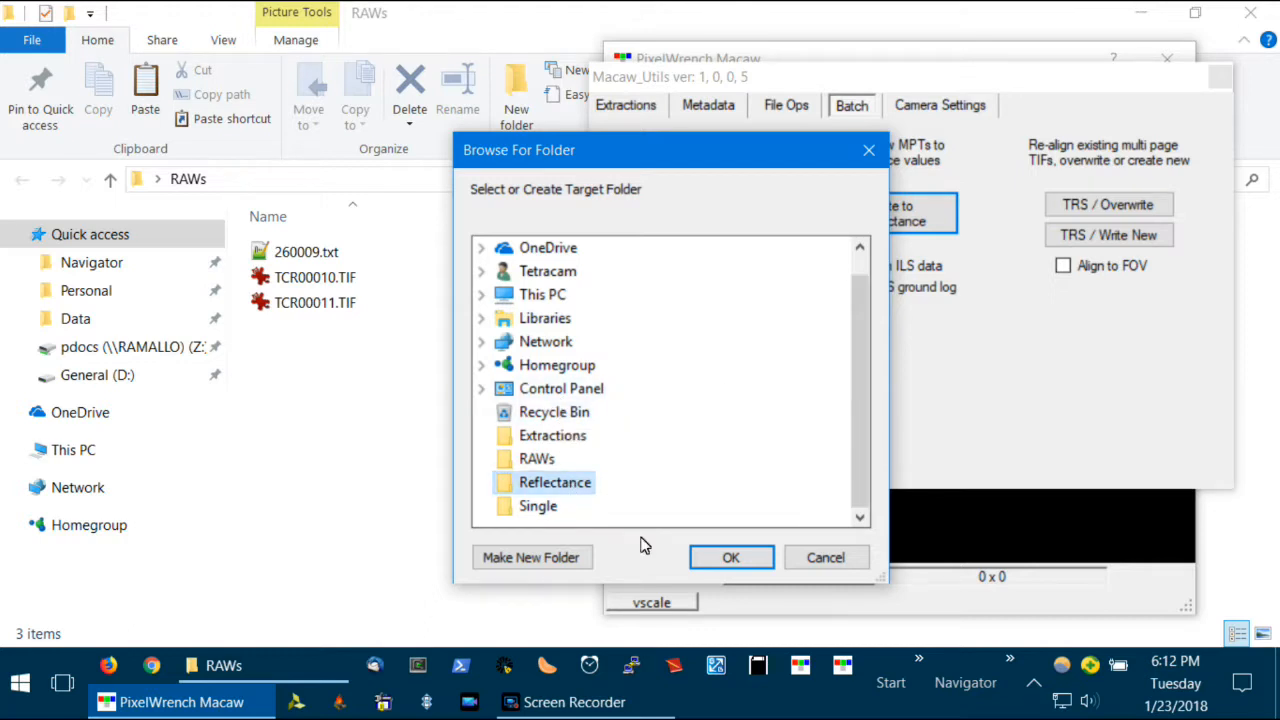
pyautogui.click(752, 567)
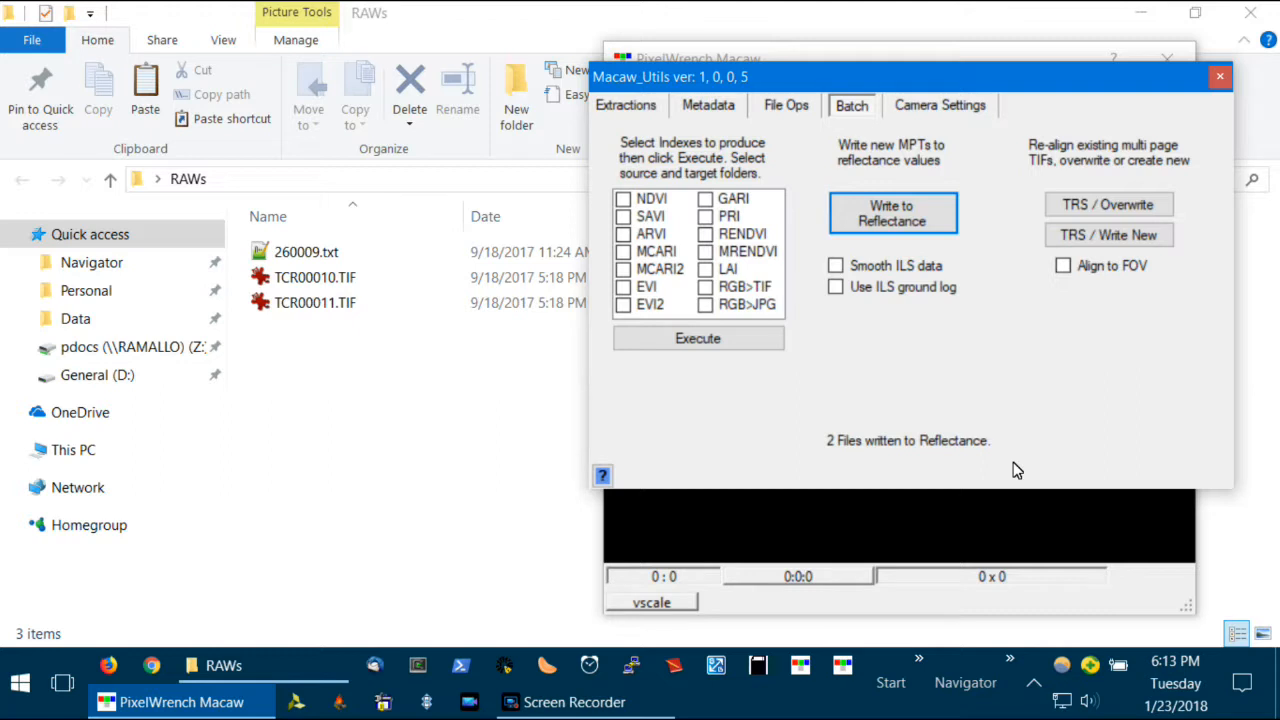
# - Check the written files in the desktop's Reflectance folder, then return to PixelWrench Macaw
pyautogui.click(1140, 12)
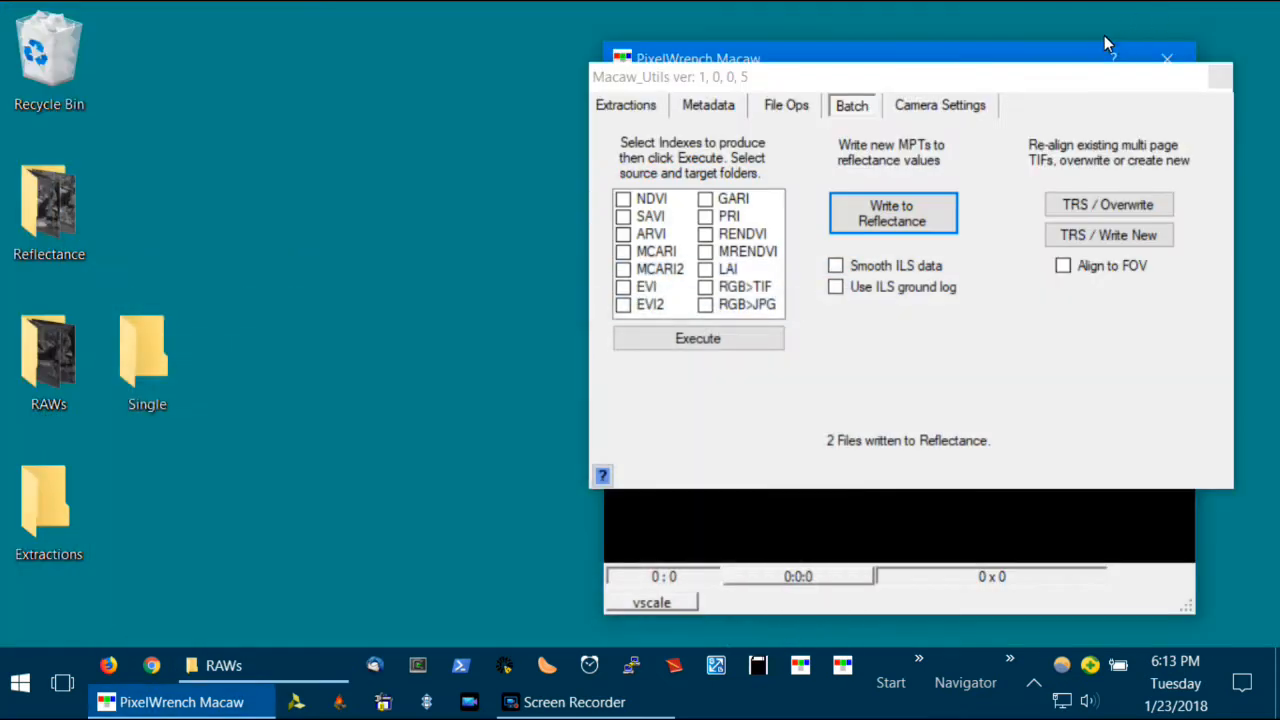
pyautogui.doubleClick(65, 229)
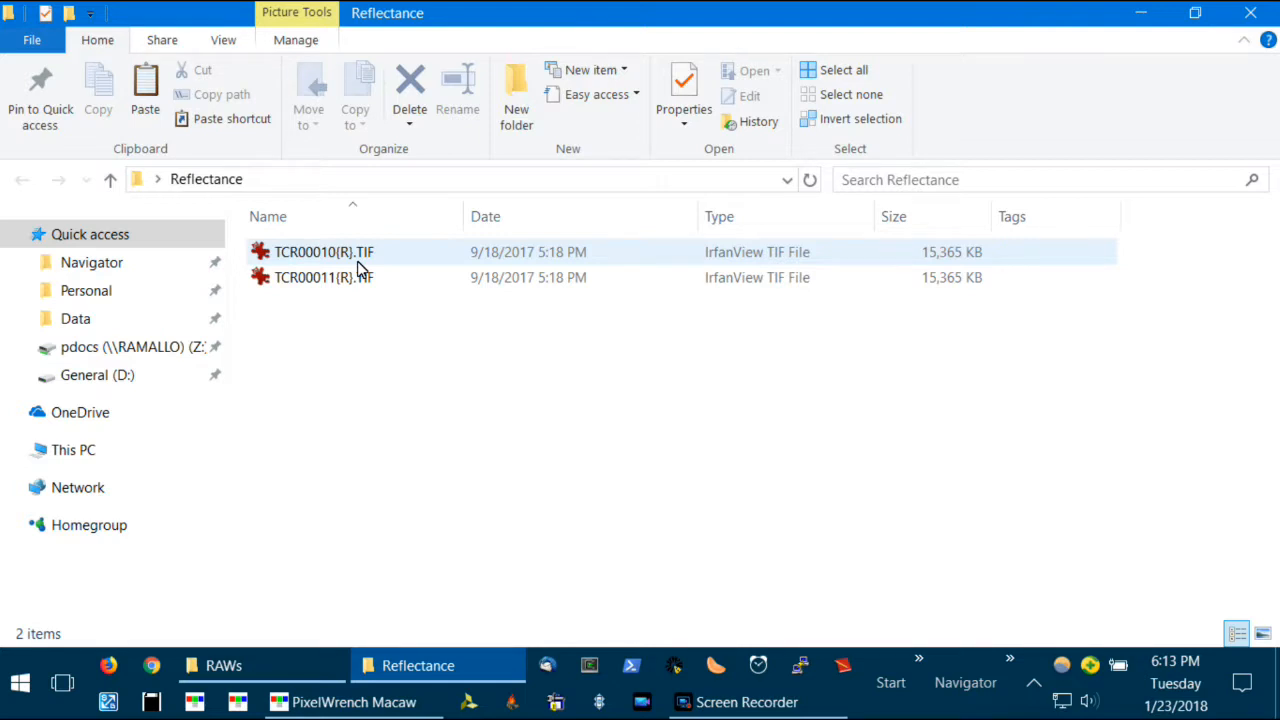
pyautogui.click(1138, 14)
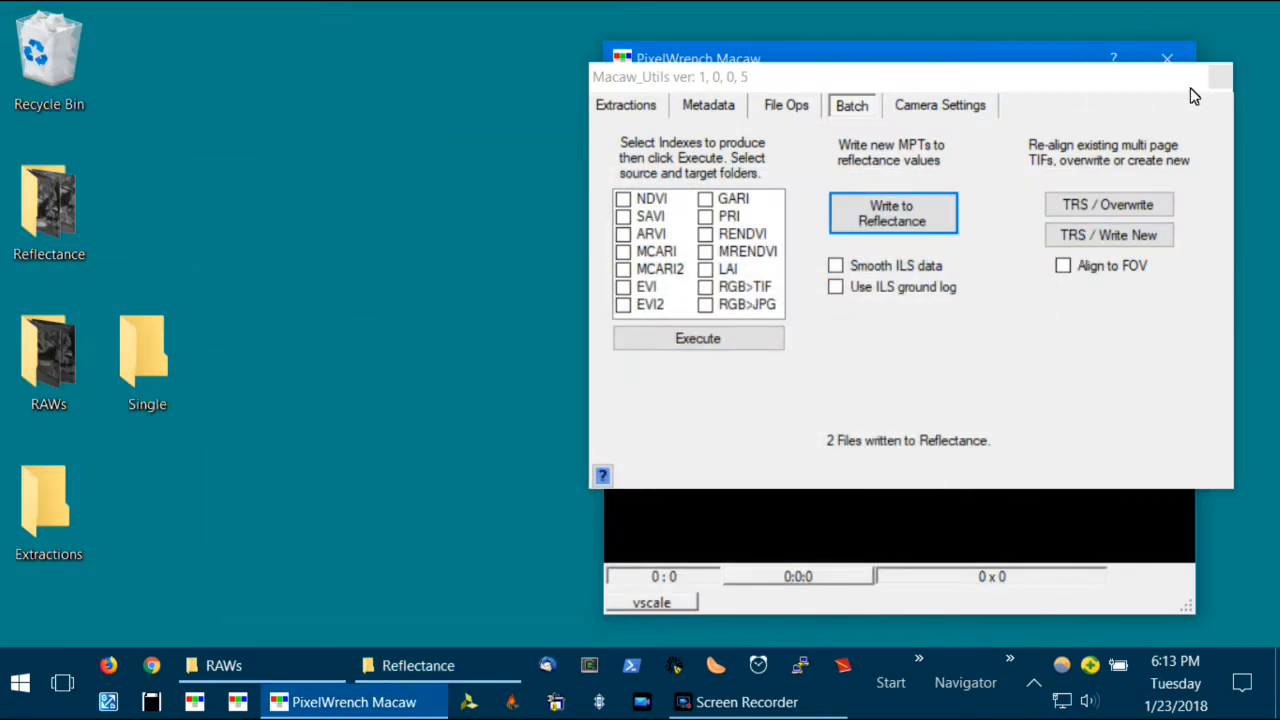
# - Close the Macaw_Utils window and open the image TCR00011{R}.TIF from the Reflectance folder
pyautogui.moveTo(983, 72); pyautogui.dragTo(491, 88)
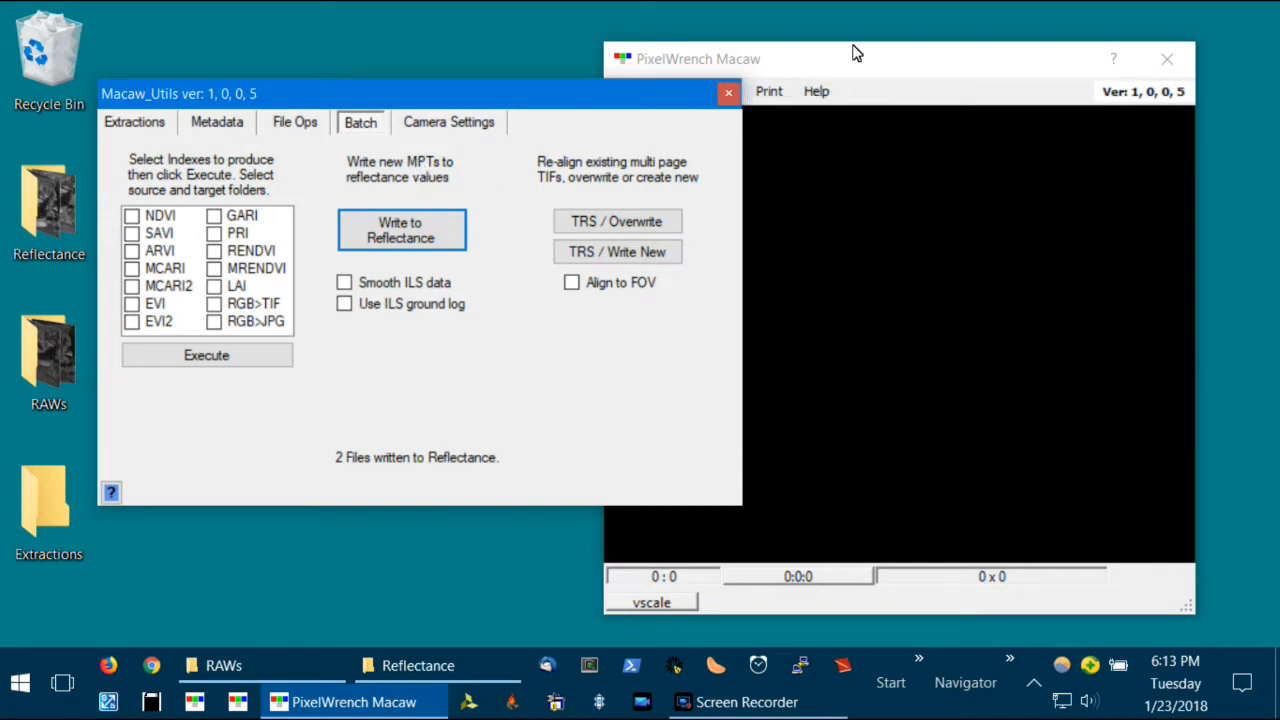
pyautogui.click(749, 91)
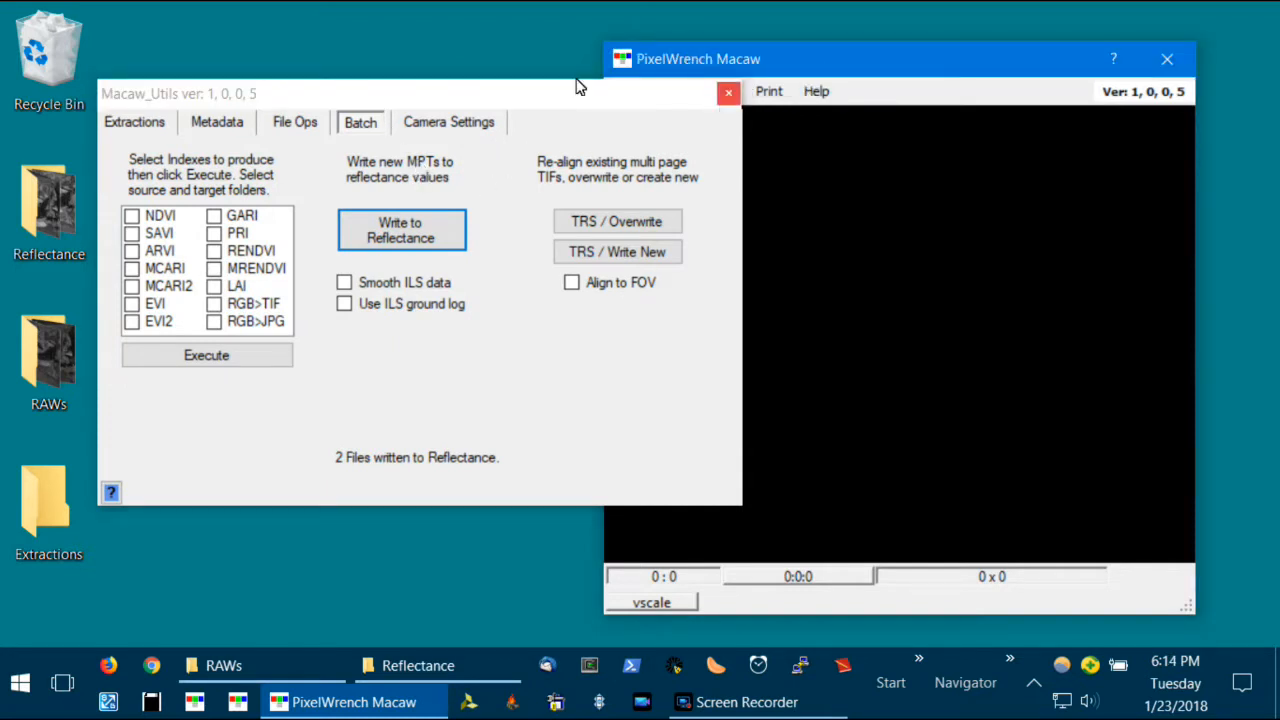
pyautogui.click(727, 93)
pyautogui.click(646, 93)
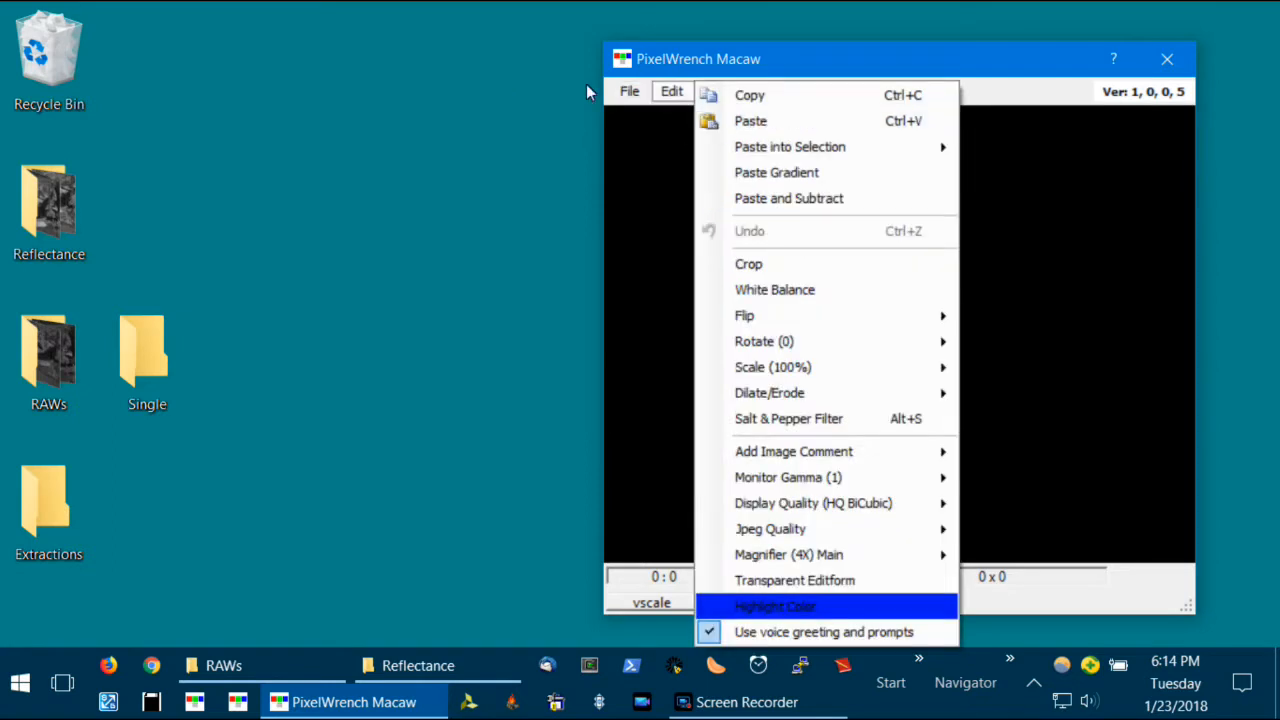
pyautogui.click(660, 116)
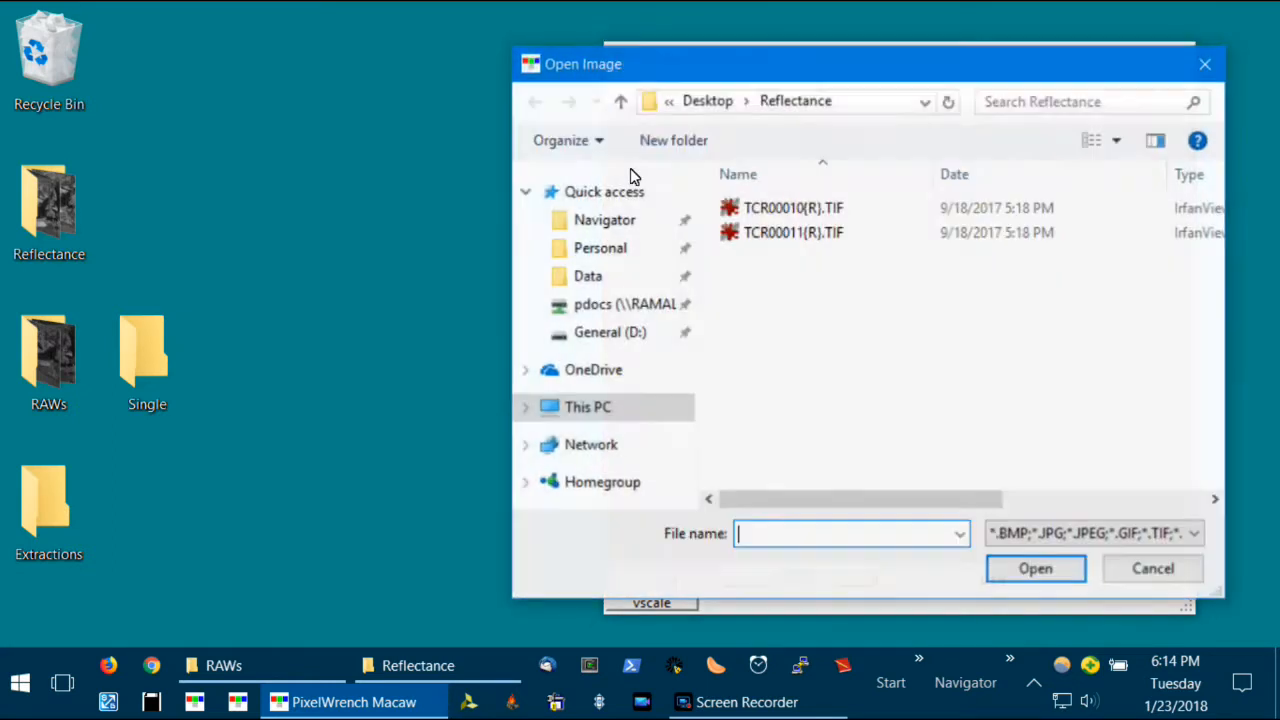
pyautogui.click(860, 230)
pyautogui.press('Return')
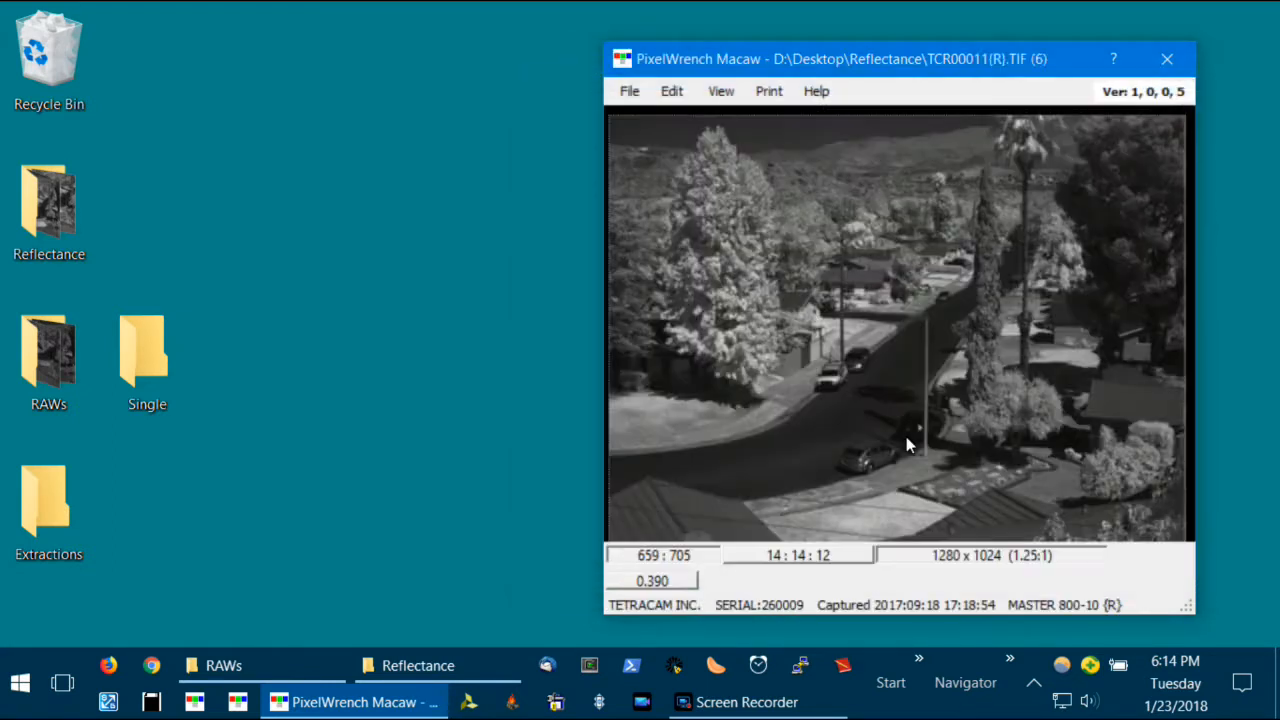
# - Reopen MacawTools beside the image and show its extraction settings
pyautogui.click(730, 90)
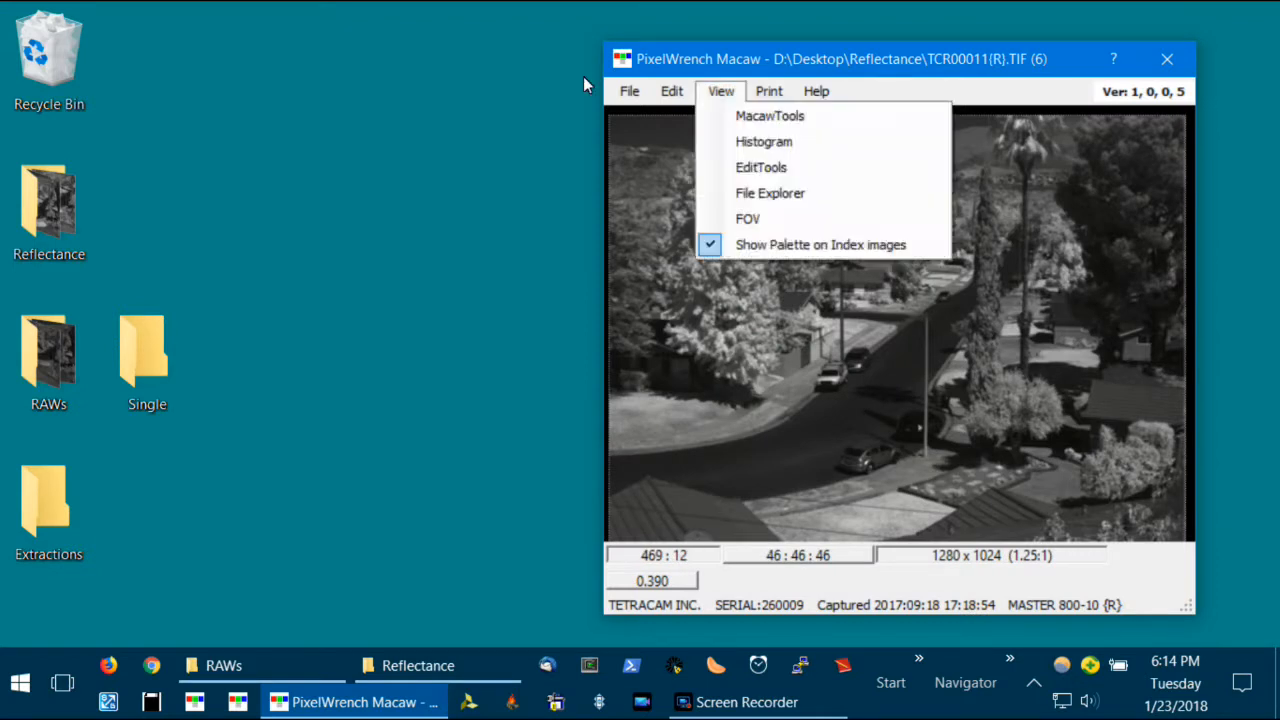
pyautogui.click(738, 120)
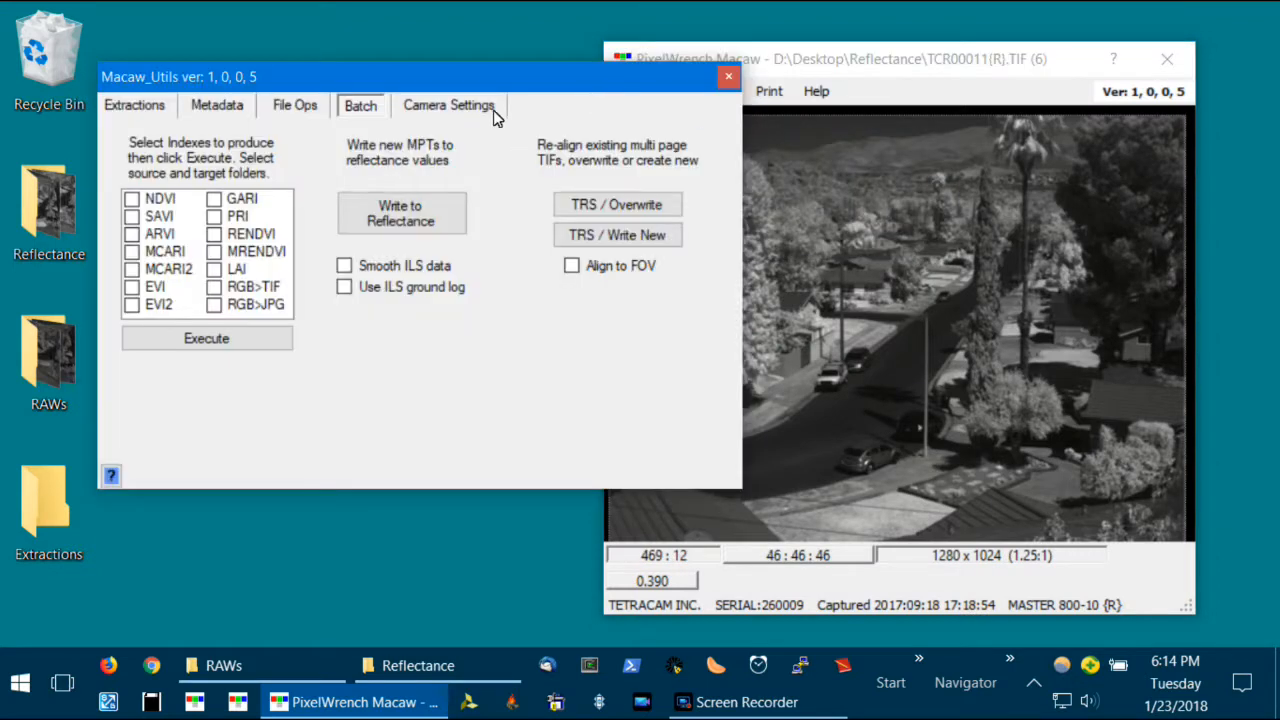
pyautogui.moveTo(359, 71); pyautogui.dragTo(350, 117)
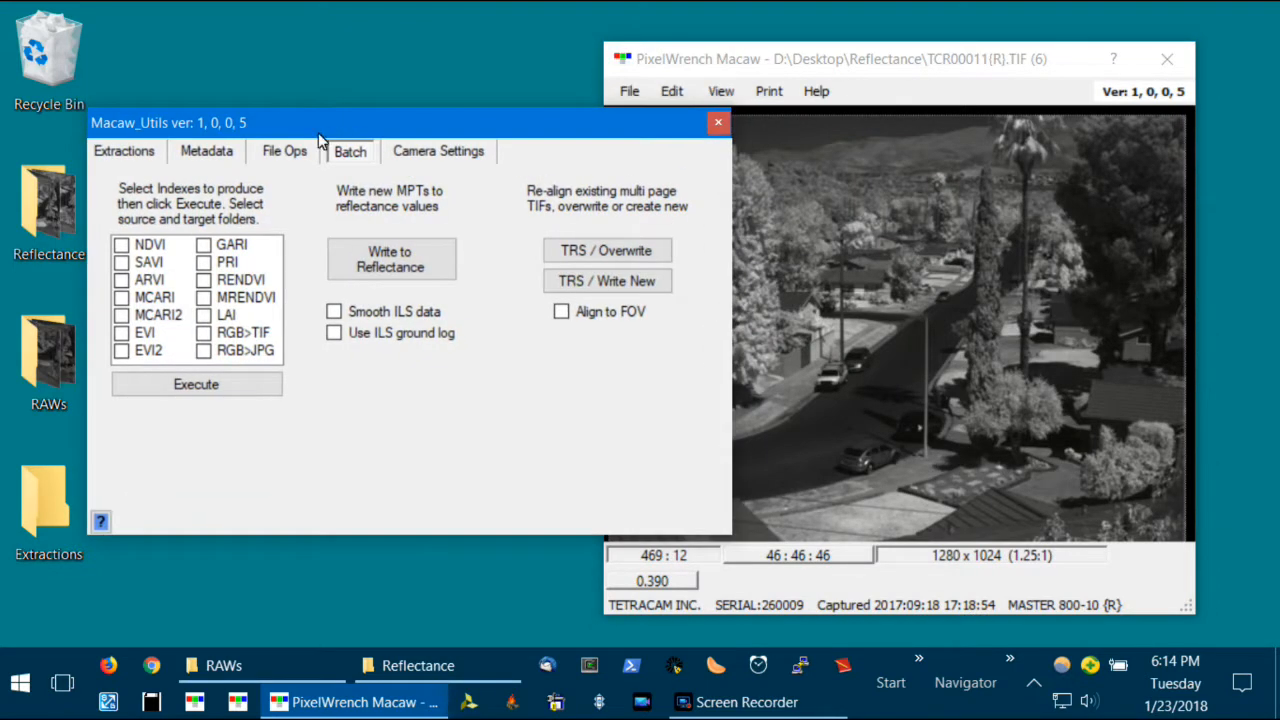
pyautogui.click(137, 156)
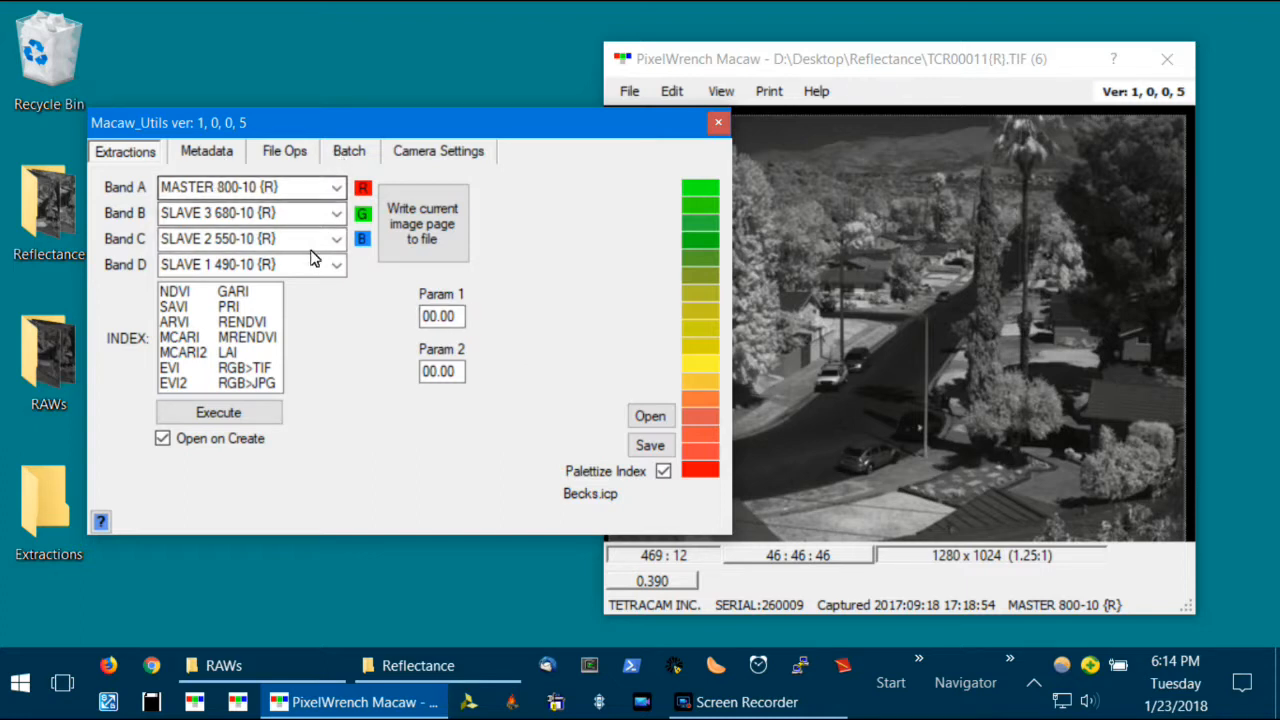
# - Extract an NDVI index from the open image with MASTER 800-10 {R} as Band A and SLAVE 3 680-10 {R} as Band B
pyautogui.click(176, 292)
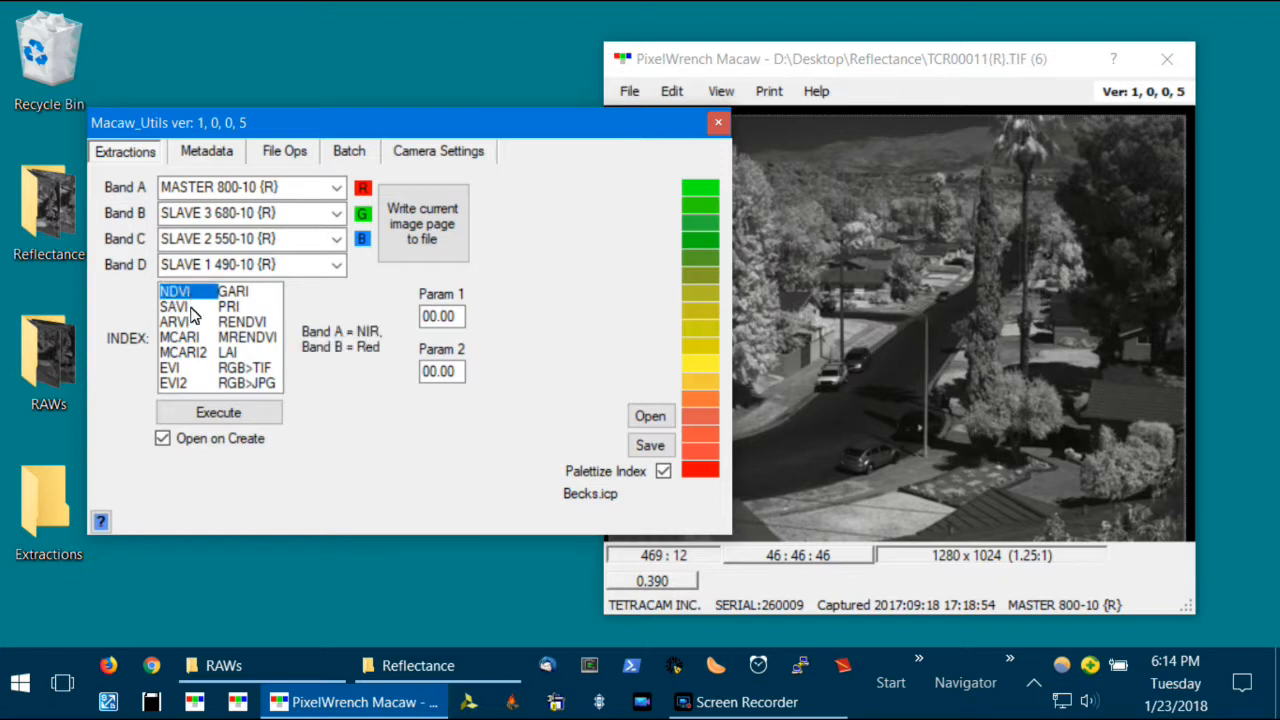
pyautogui.click(191, 308)
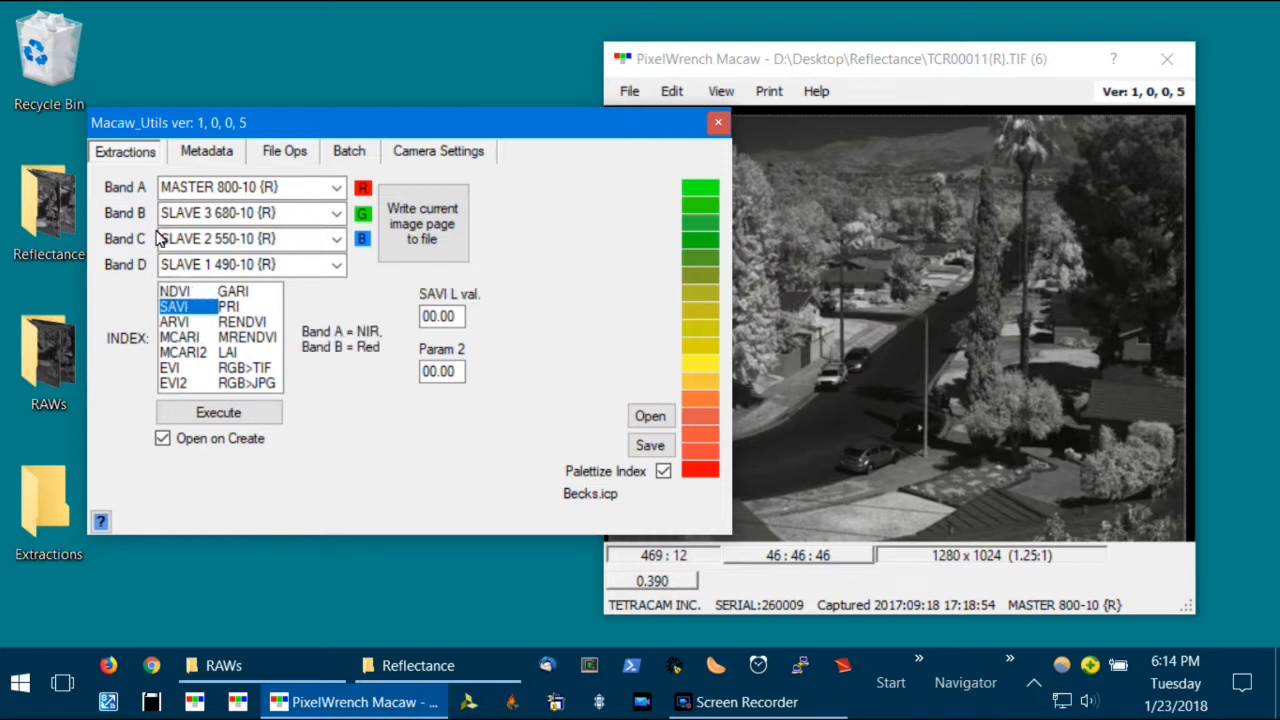
pyautogui.press('Up')
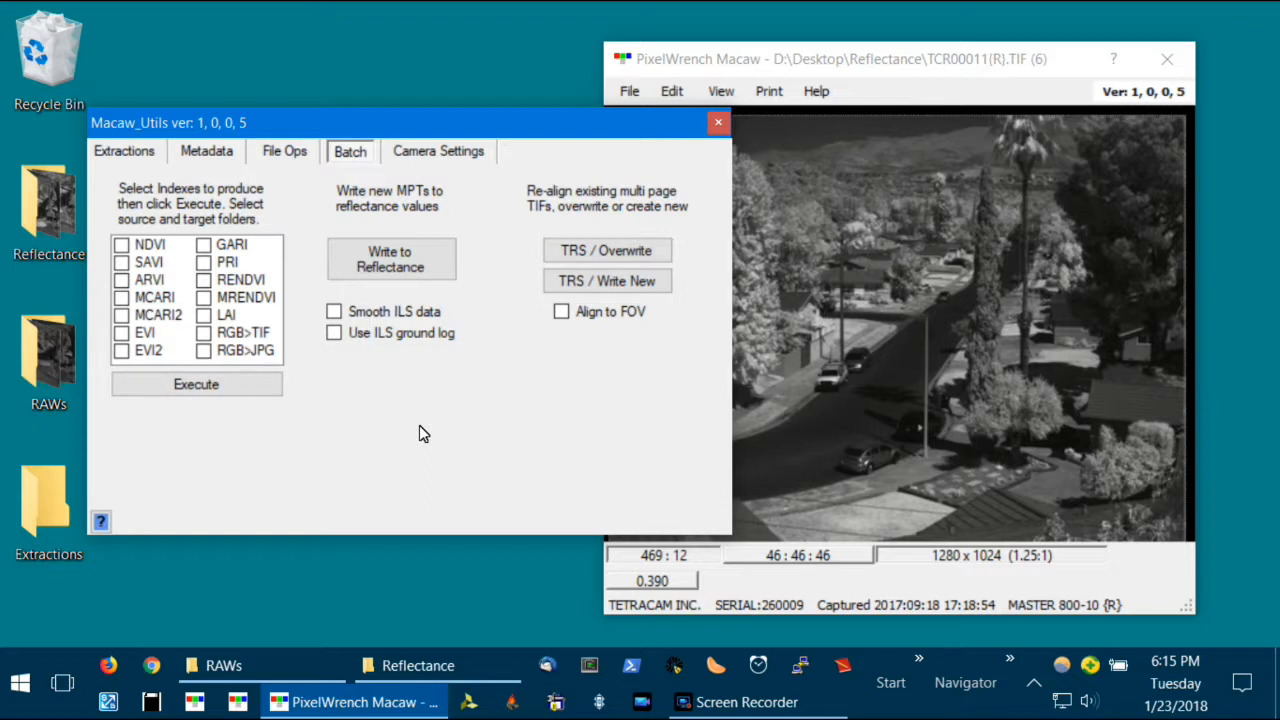
pyautogui.click(128, 149)
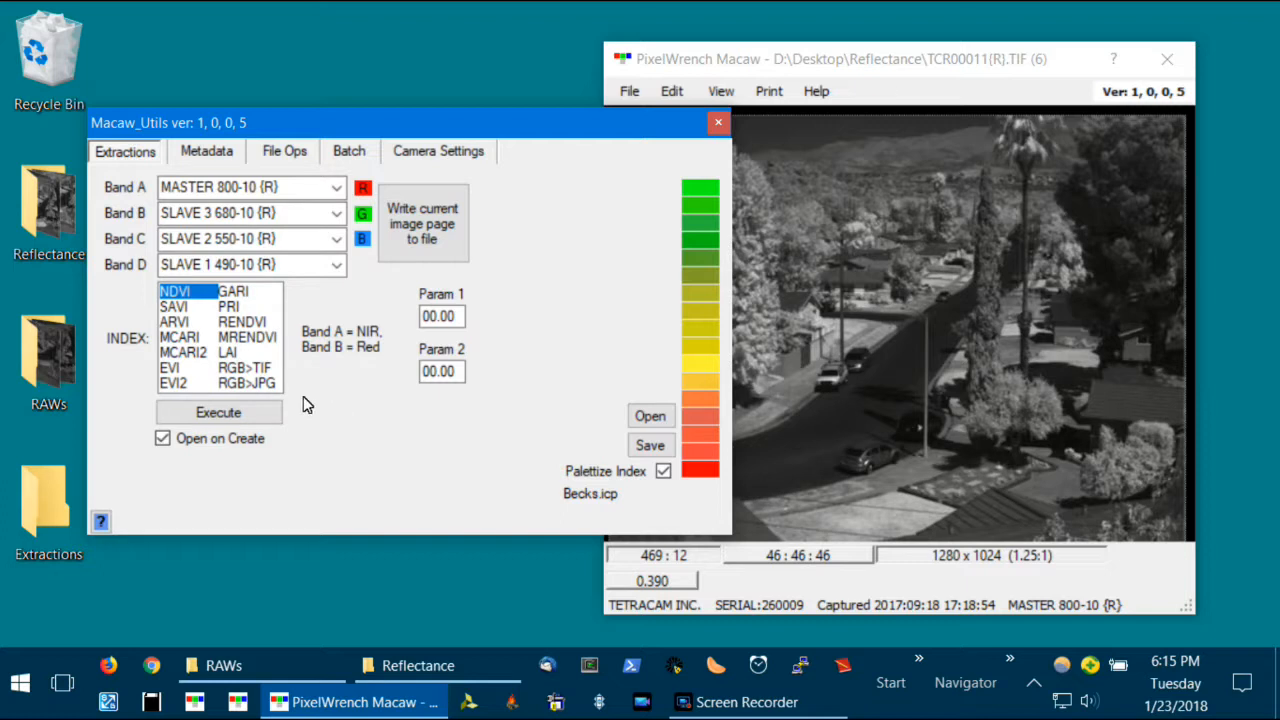
pyautogui.click(265, 413)
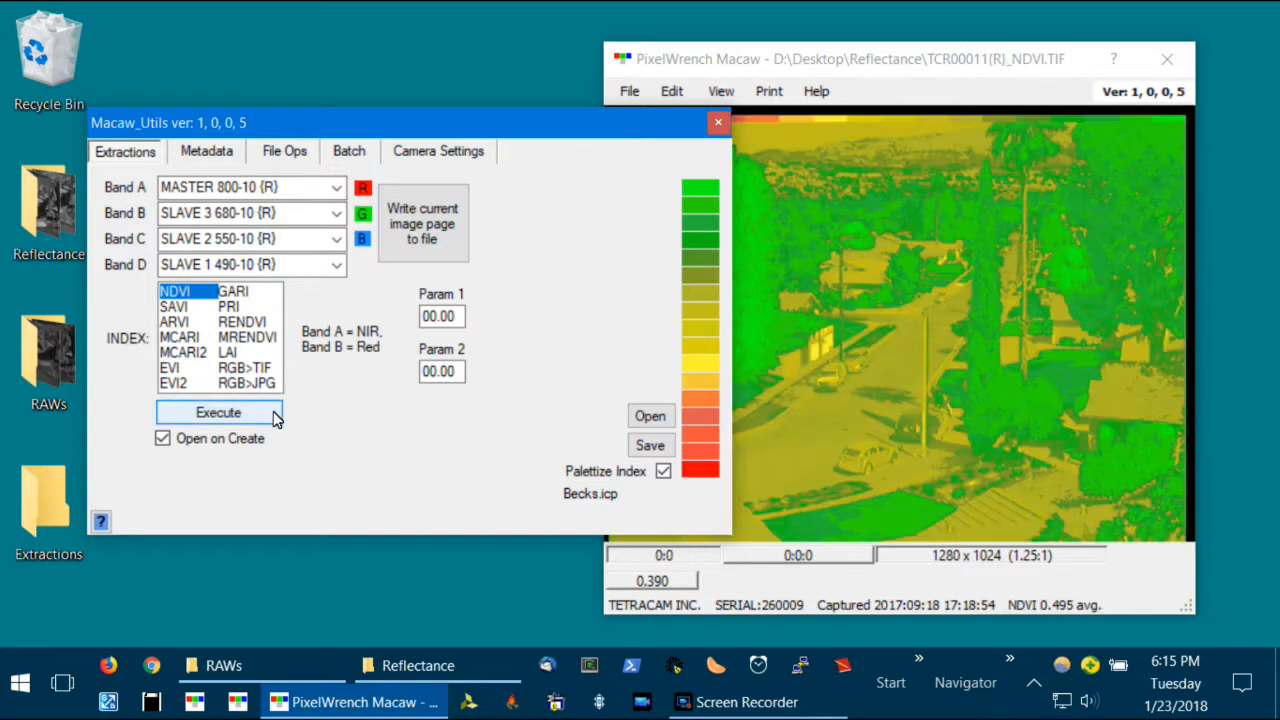
# - Move the Macaw_Utils window aside to view the whole NDVI image and the Reflectance folder on the desktop
pyautogui.click(735, 60)
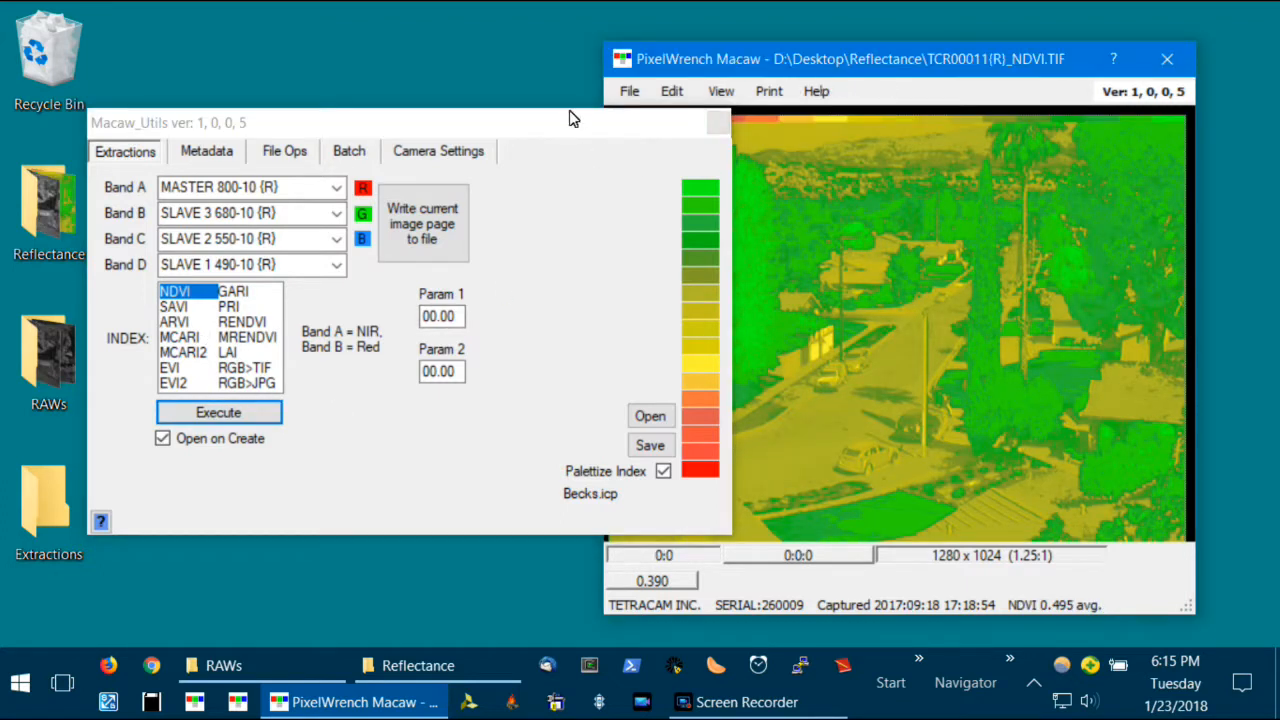
pyautogui.moveTo(568, 128); pyautogui.dragTo(587, 264)
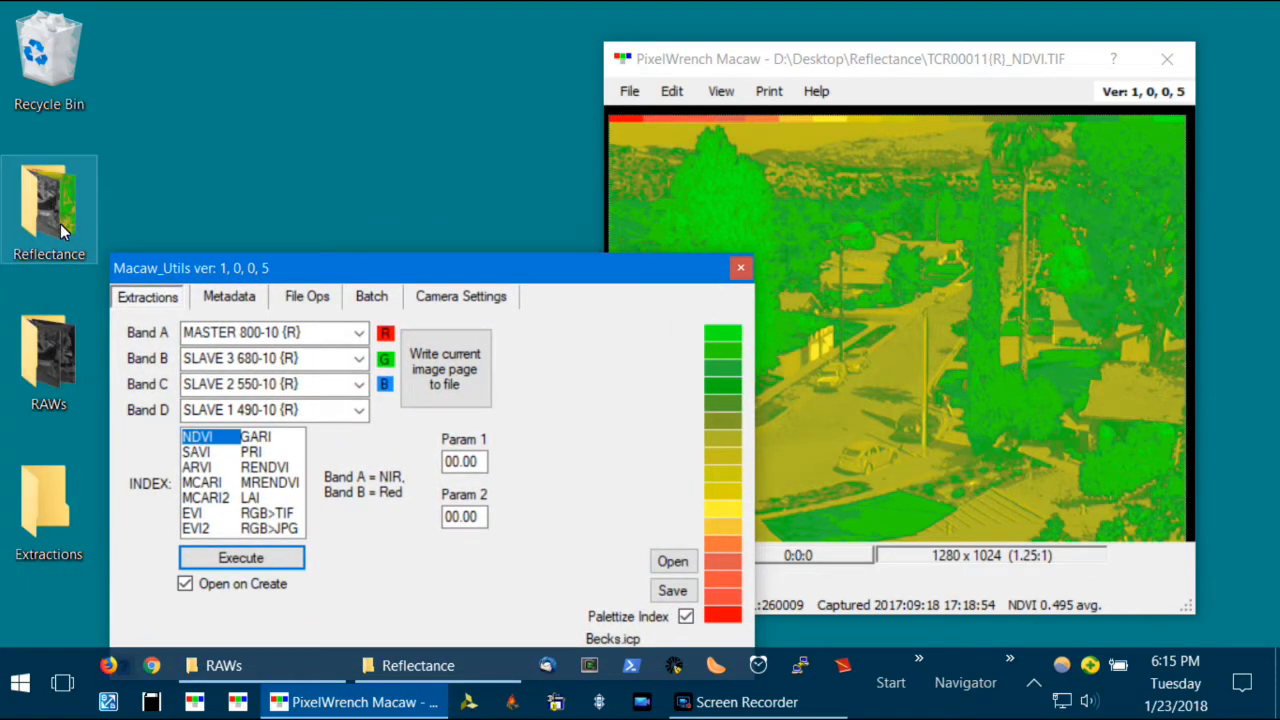
pyautogui.moveTo(488, 276); pyautogui.dragTo(407, 113)
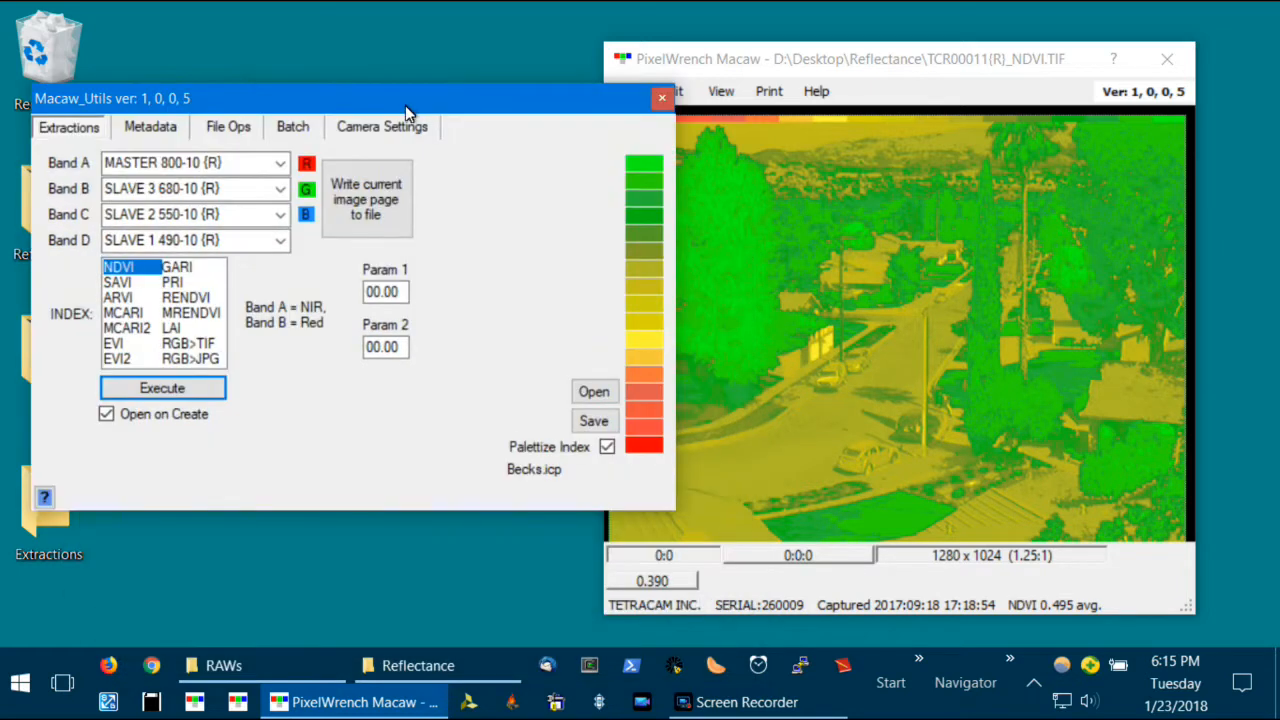
# - Show the batch options of Macaw_Utils and delete TCR00011{R}_NDVI.TIF from the Reflectance folder, closing the folder window
pyautogui.click(290, 128)
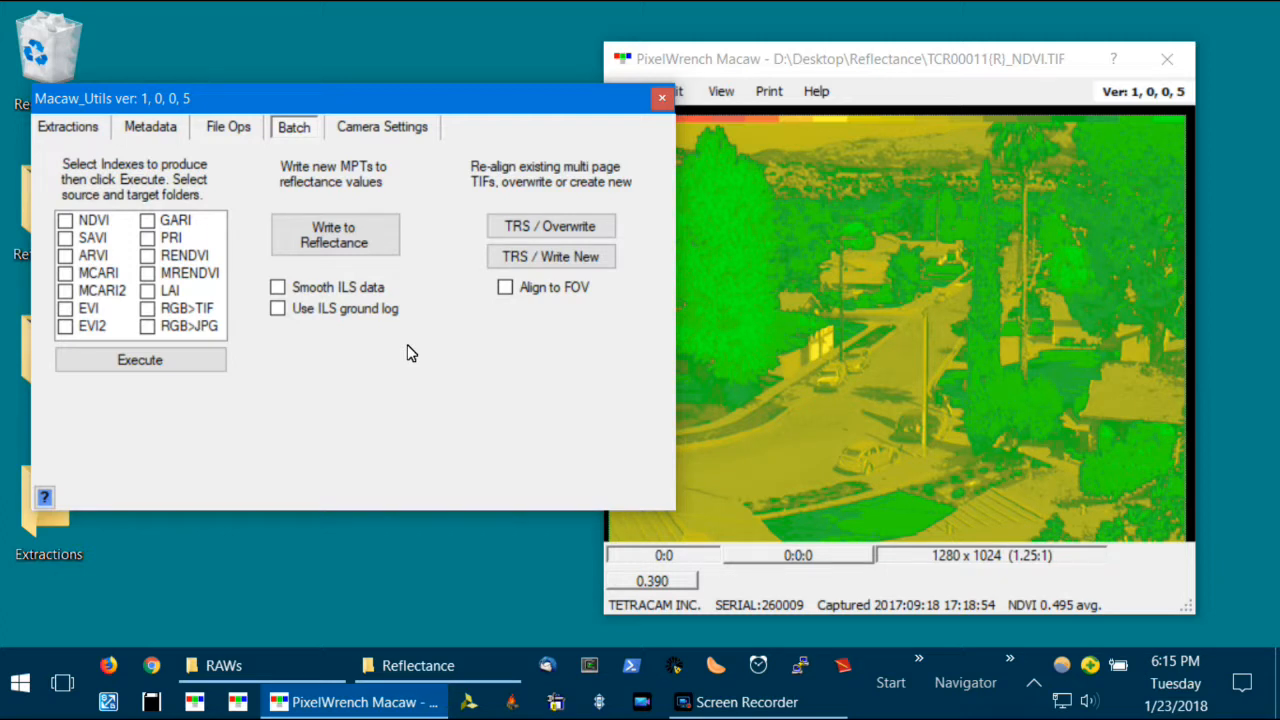
pyautogui.moveTo(493, 112); pyautogui.dragTo(733, 208)
pyautogui.click(69, 209)
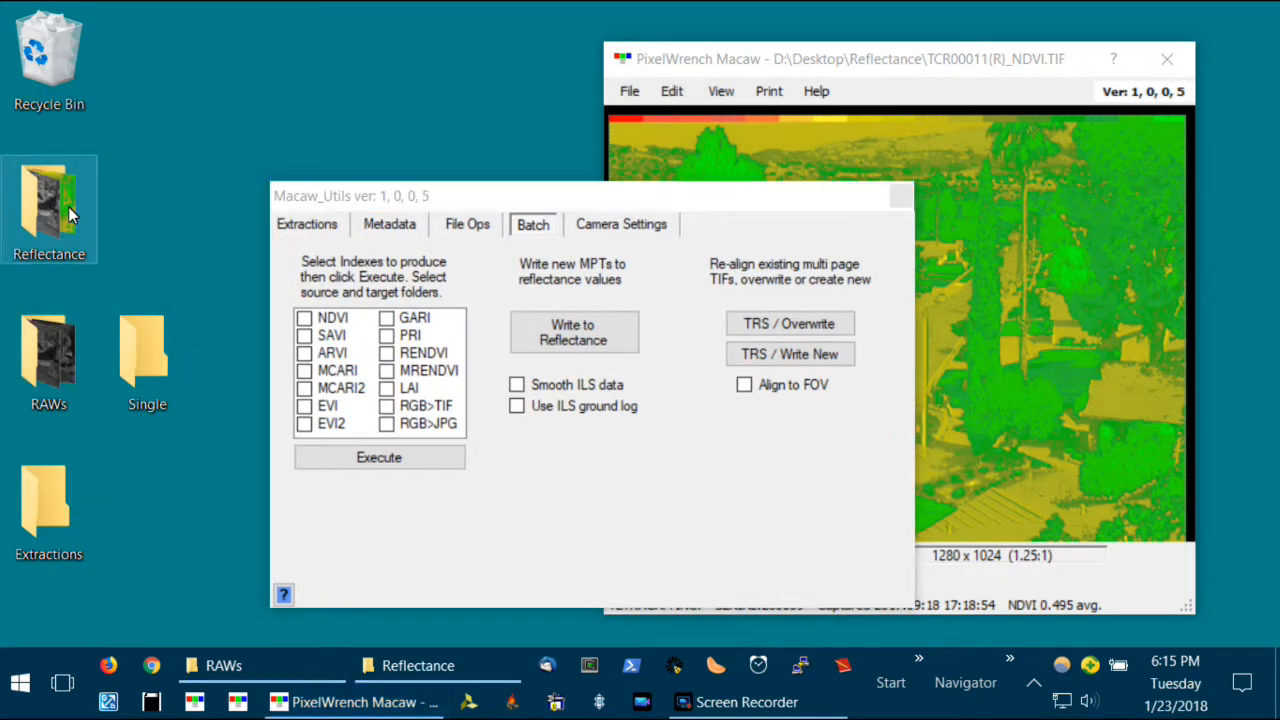
pyautogui.doubleClick(69, 214)
pyautogui.click(360, 313)
pyautogui.press('Delete')
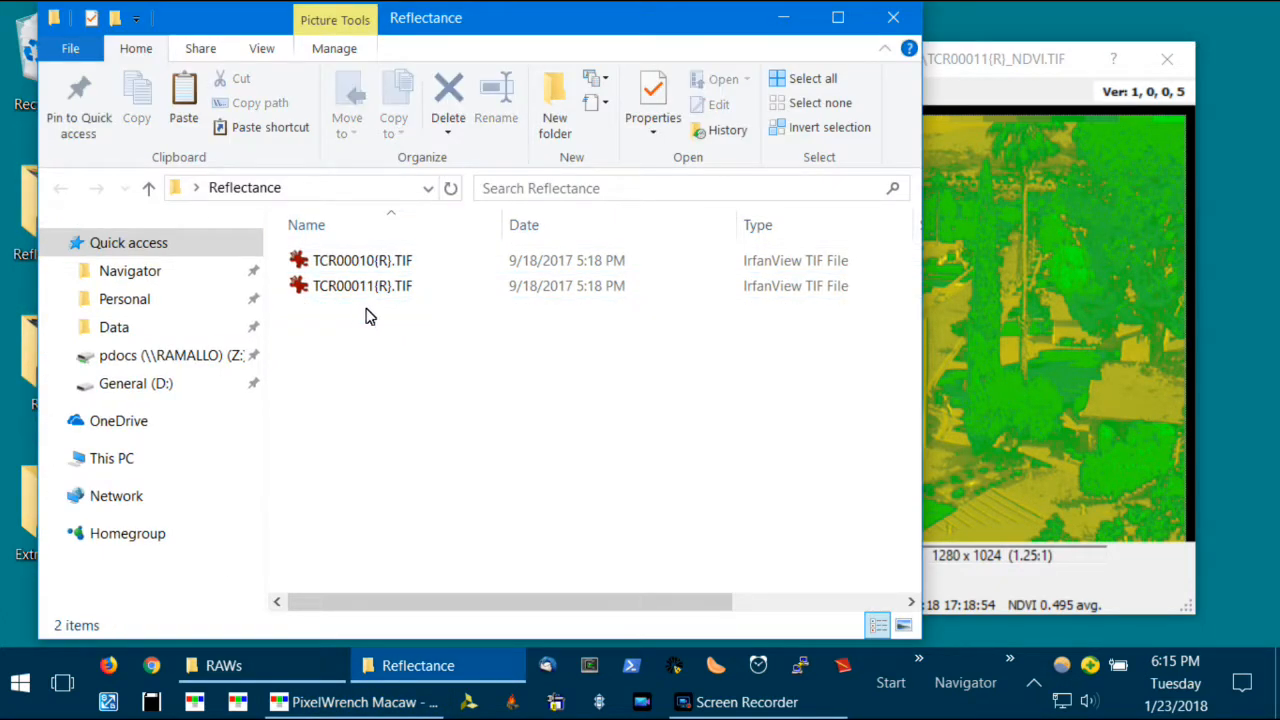
pyautogui.click(893, 17)
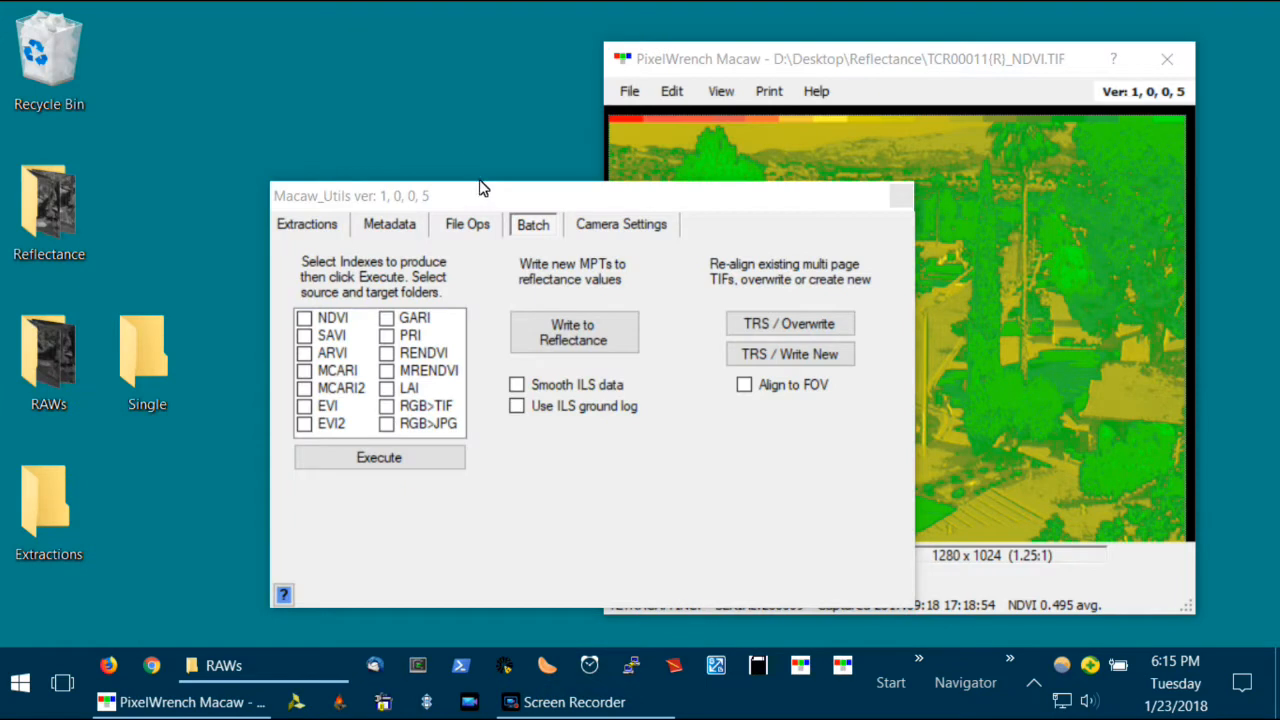
# - Select NDVI, SAVI and ARVI as the indexes for batch extraction
pyautogui.moveTo(483, 192); pyautogui.dragTo(401, 97)
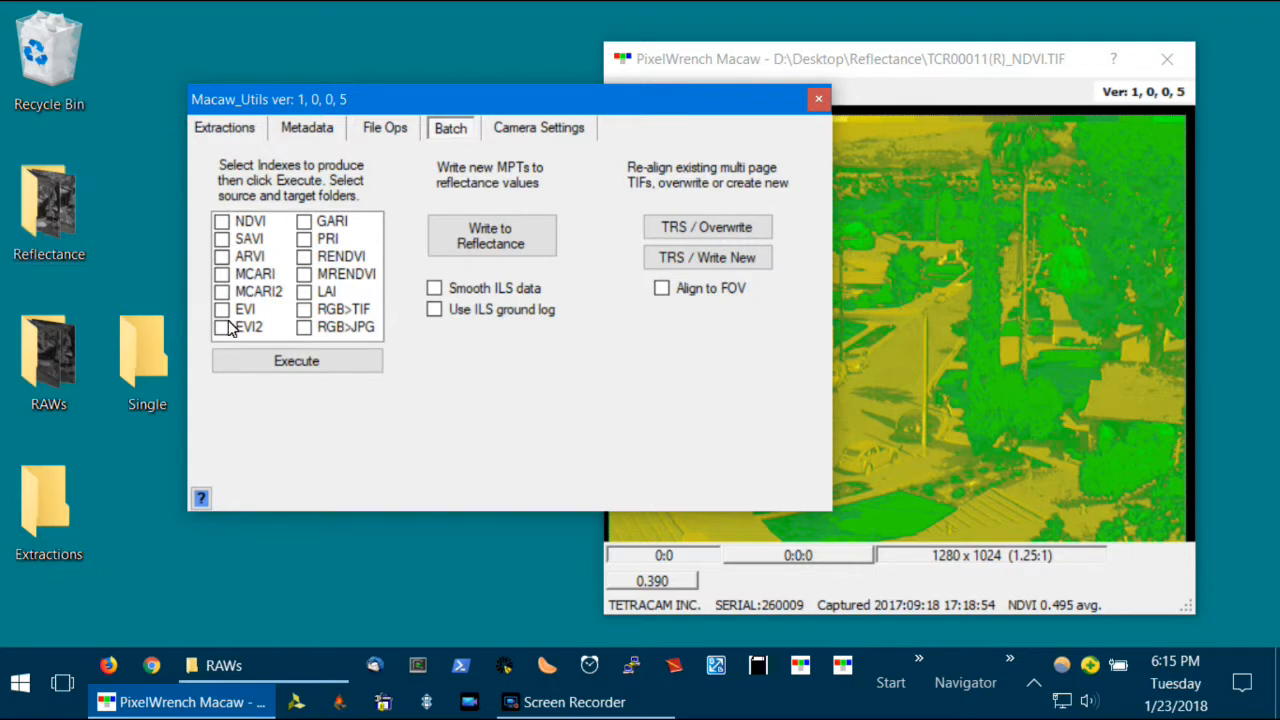
pyautogui.click(222, 239)
pyautogui.click(222, 221)
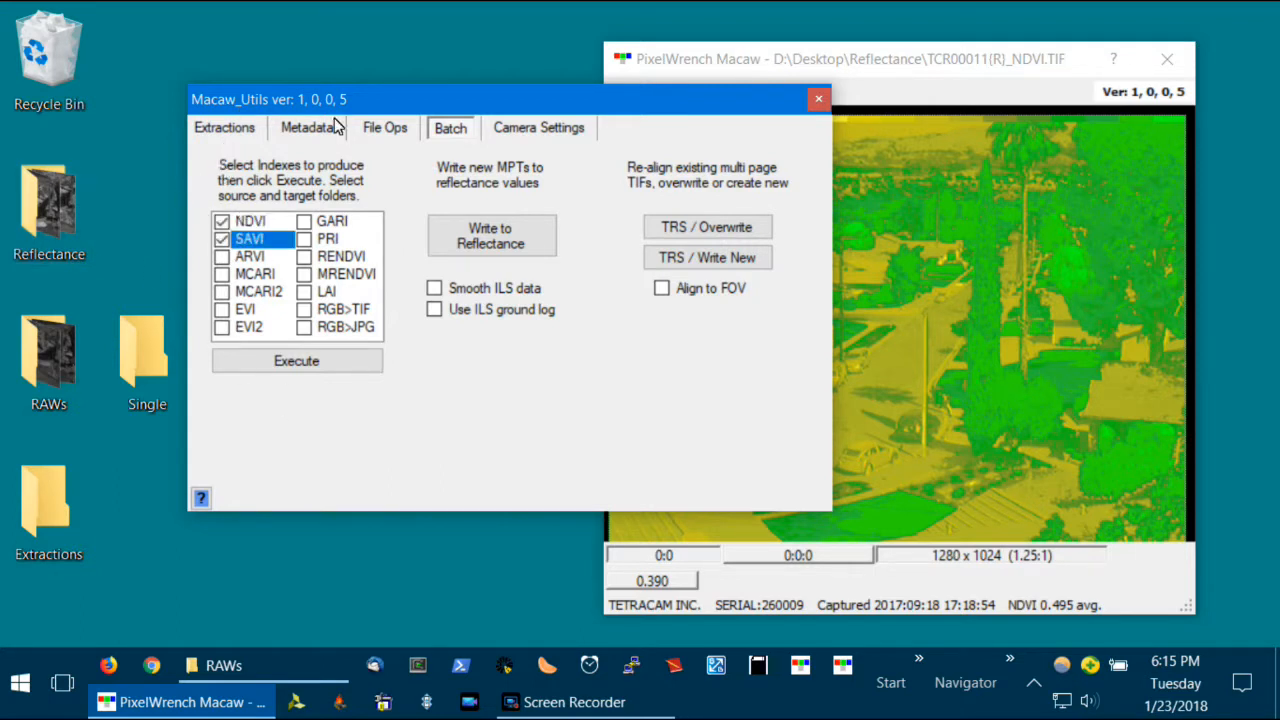
pyautogui.click(222, 258)
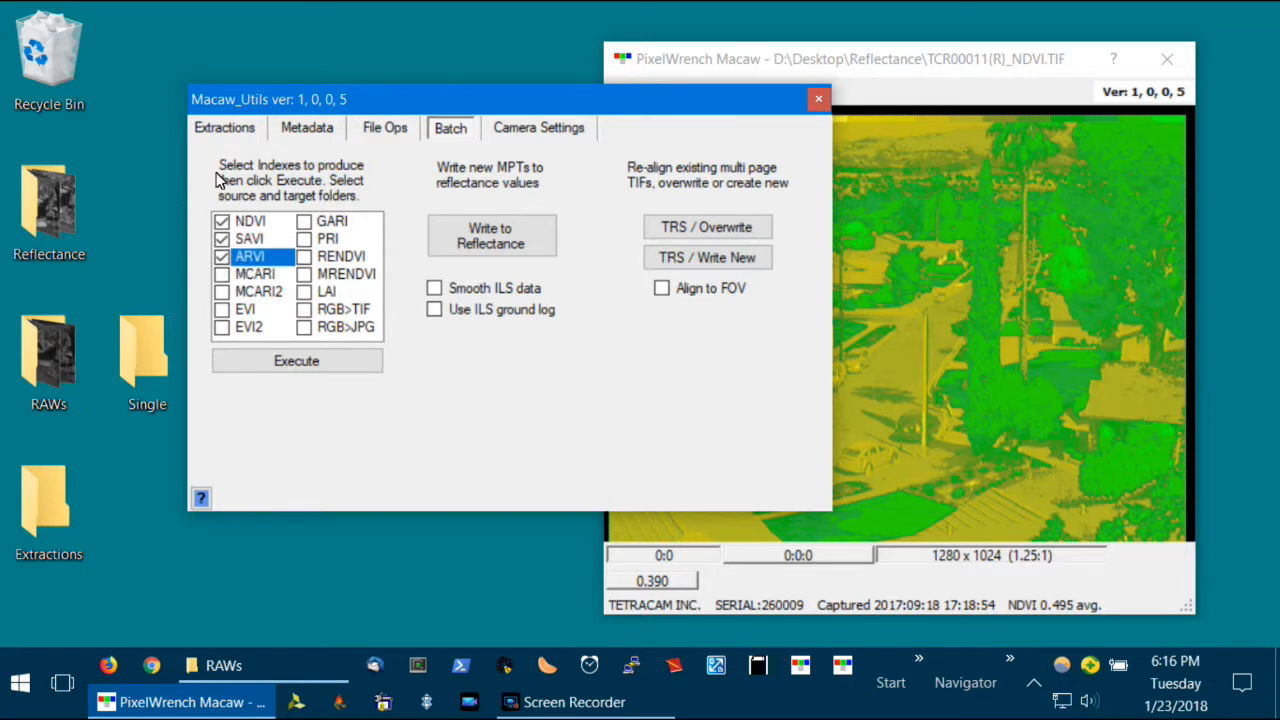
# - Show the extraction band settings and reopen TCR00011{R}.TIF from the Reflectance folder in place of the NDVI image
pyautogui.click(216, 127)
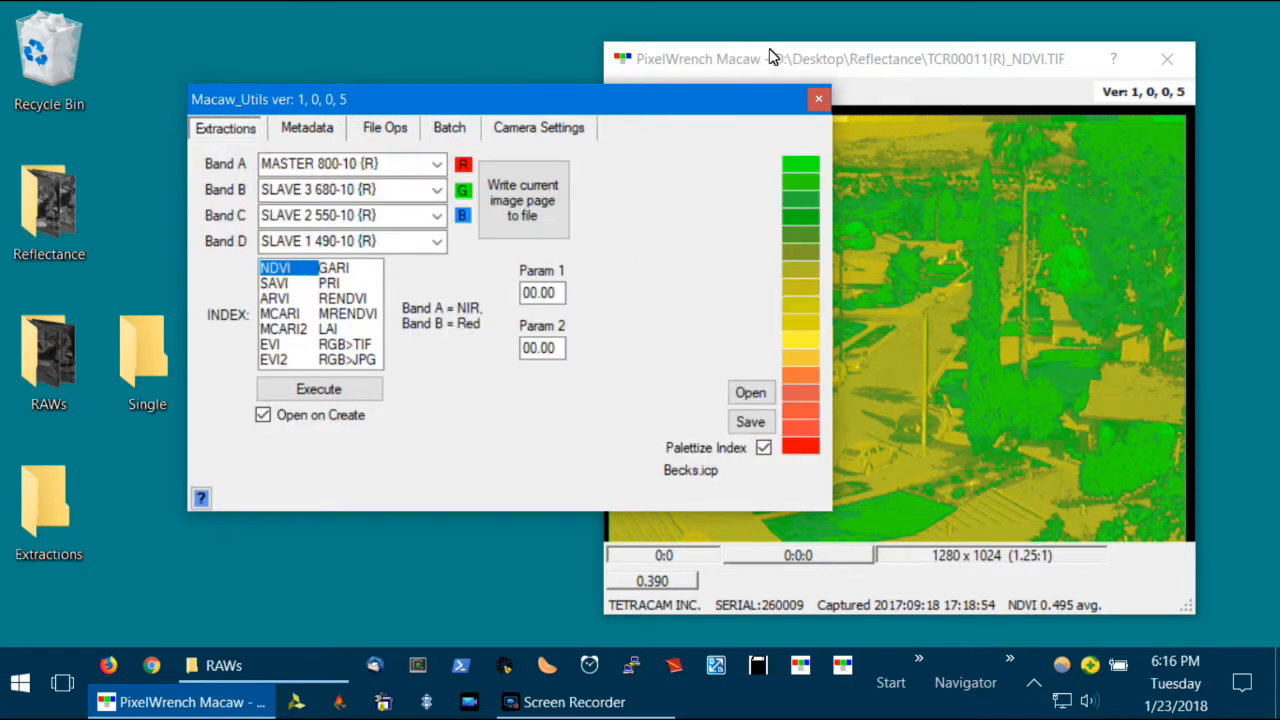
pyautogui.moveTo(722, 99); pyautogui.dragTo(467, 86)
pyautogui.click(629, 90)
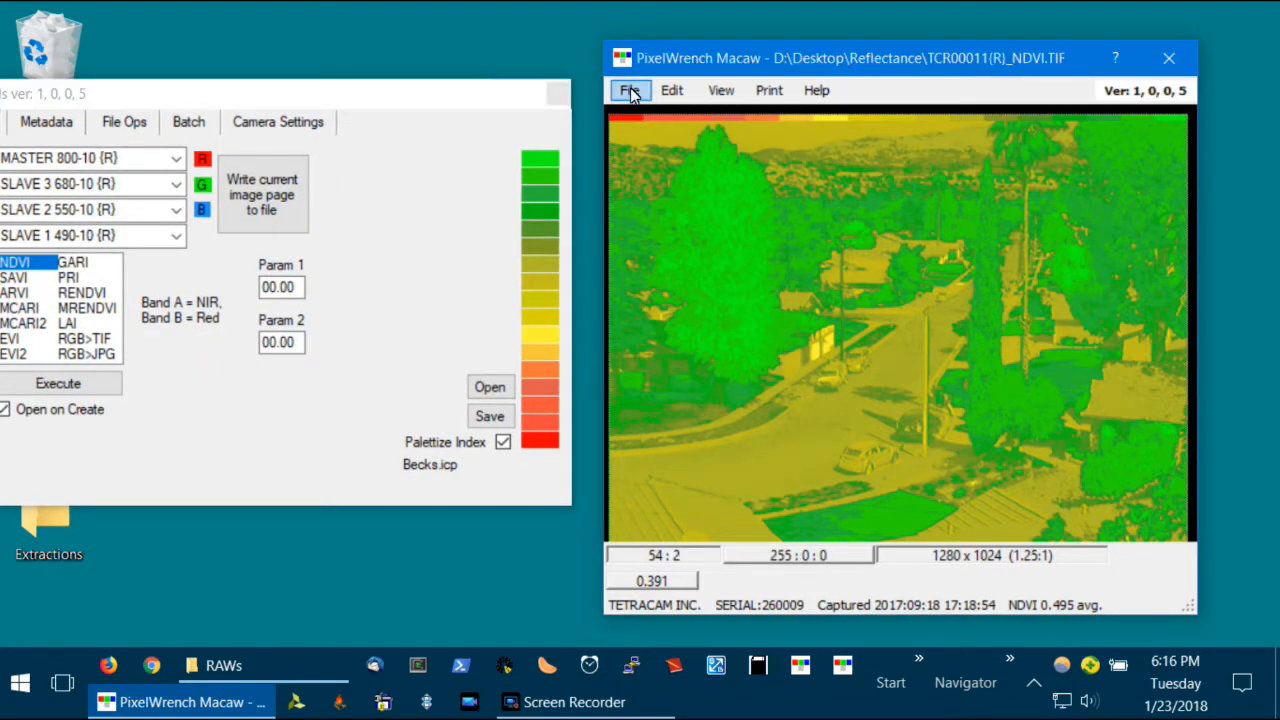
pyautogui.click(629, 90)
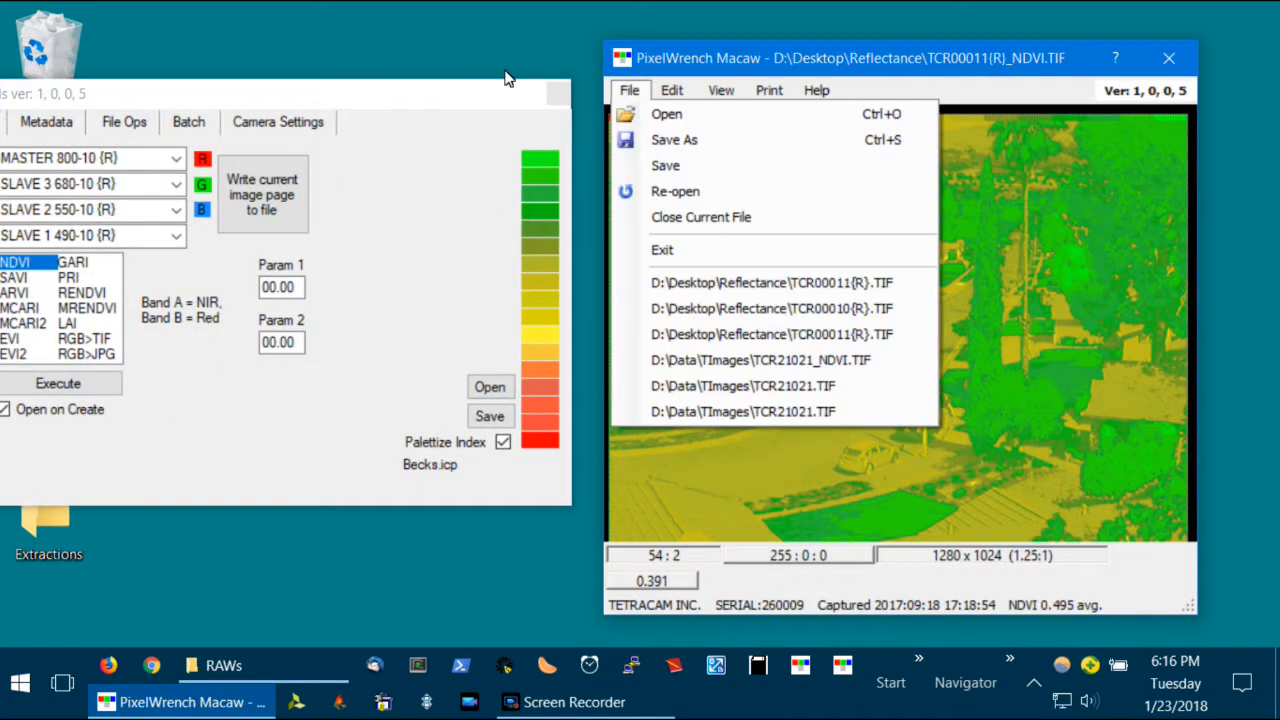
pyautogui.click(735, 287)
# - Return to the batch options and add MCARI to the selected indexes
pyautogui.moveTo(163, 91); pyautogui.dragTo(522, 122)
pyautogui.click(542, 152)
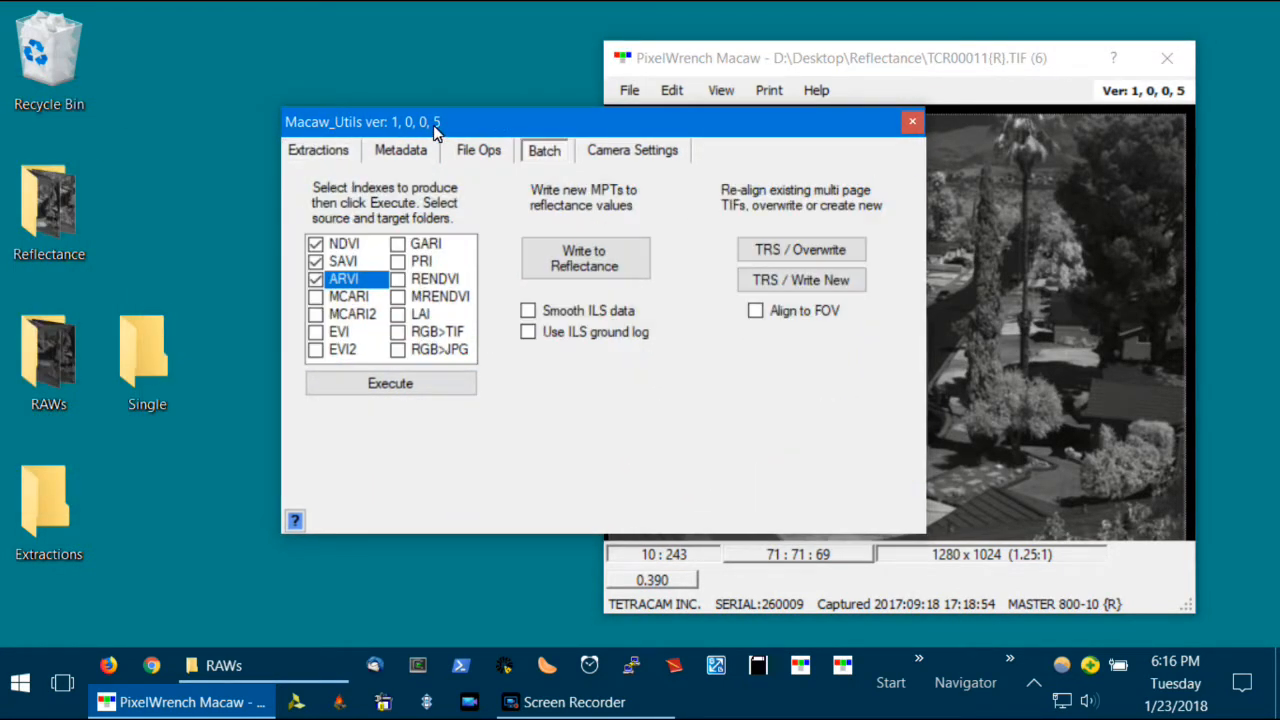
pyautogui.click(316, 297)
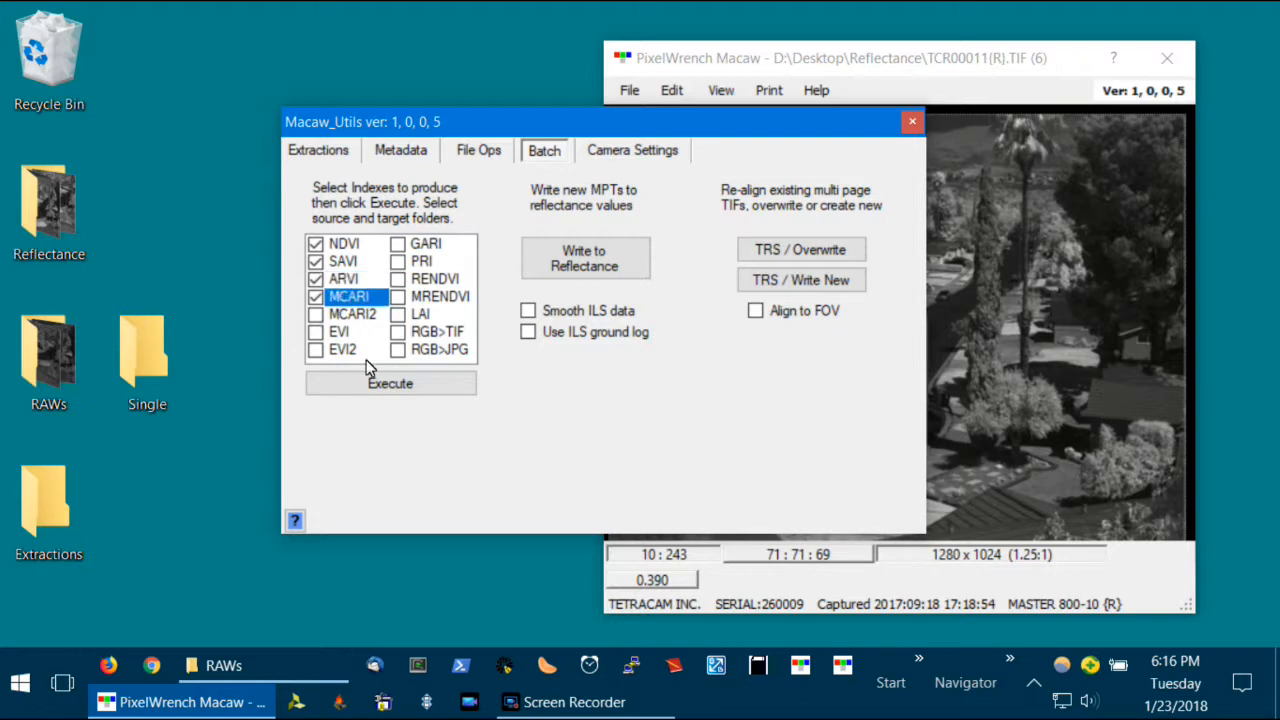
# - Run the batch index extraction with Reflectance as source folder and Extractions as target folder, and open the Extractions folder
pyautogui.click(398, 388)
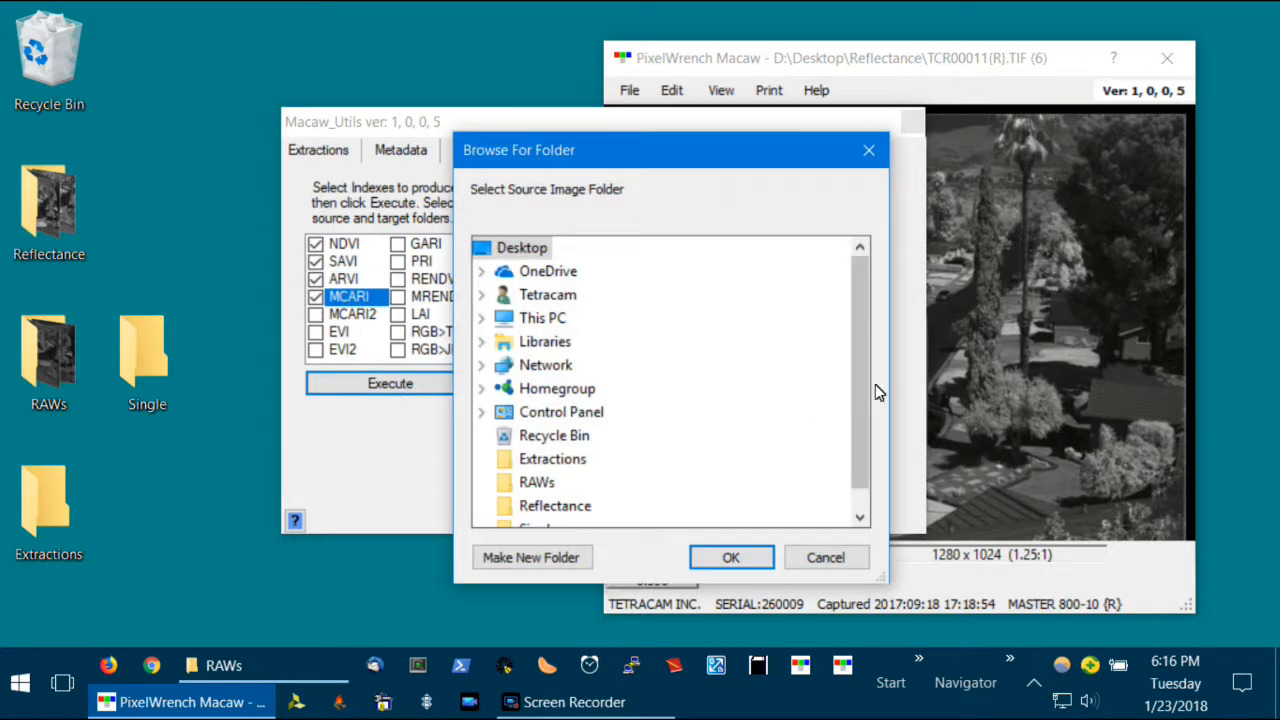
pyautogui.scroll(-1, 866, 391)
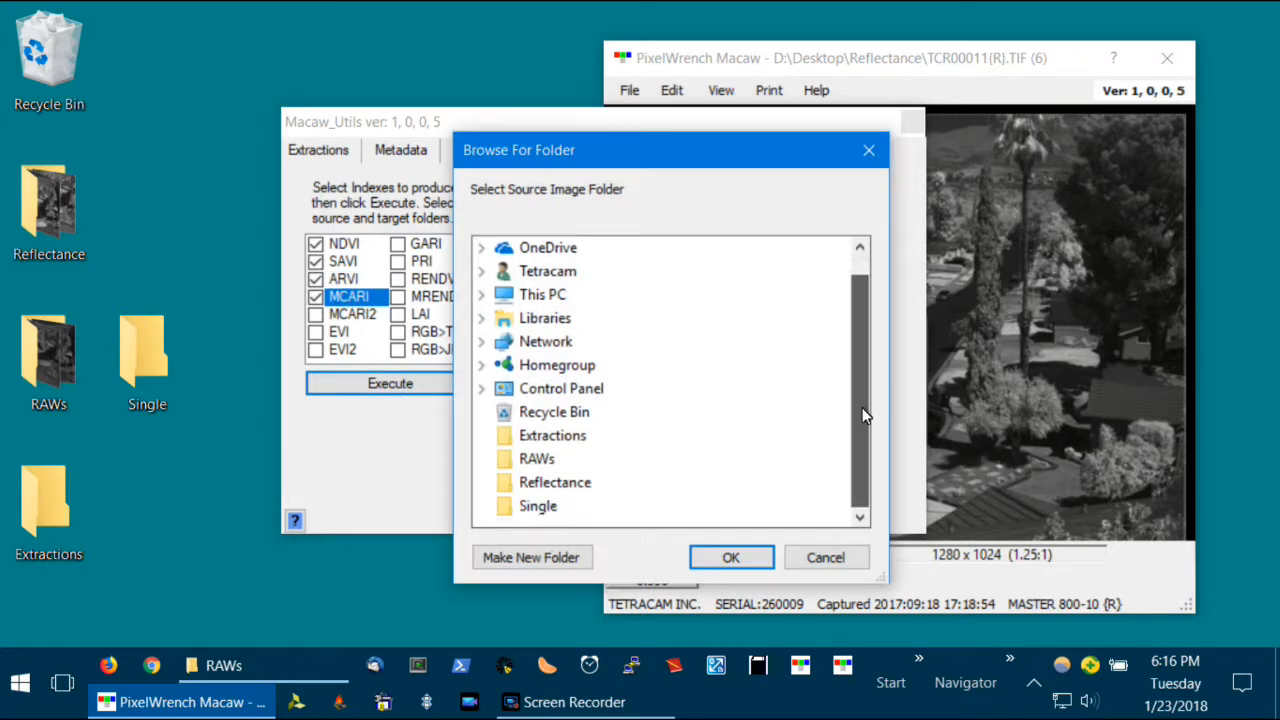
pyautogui.click(560, 483)
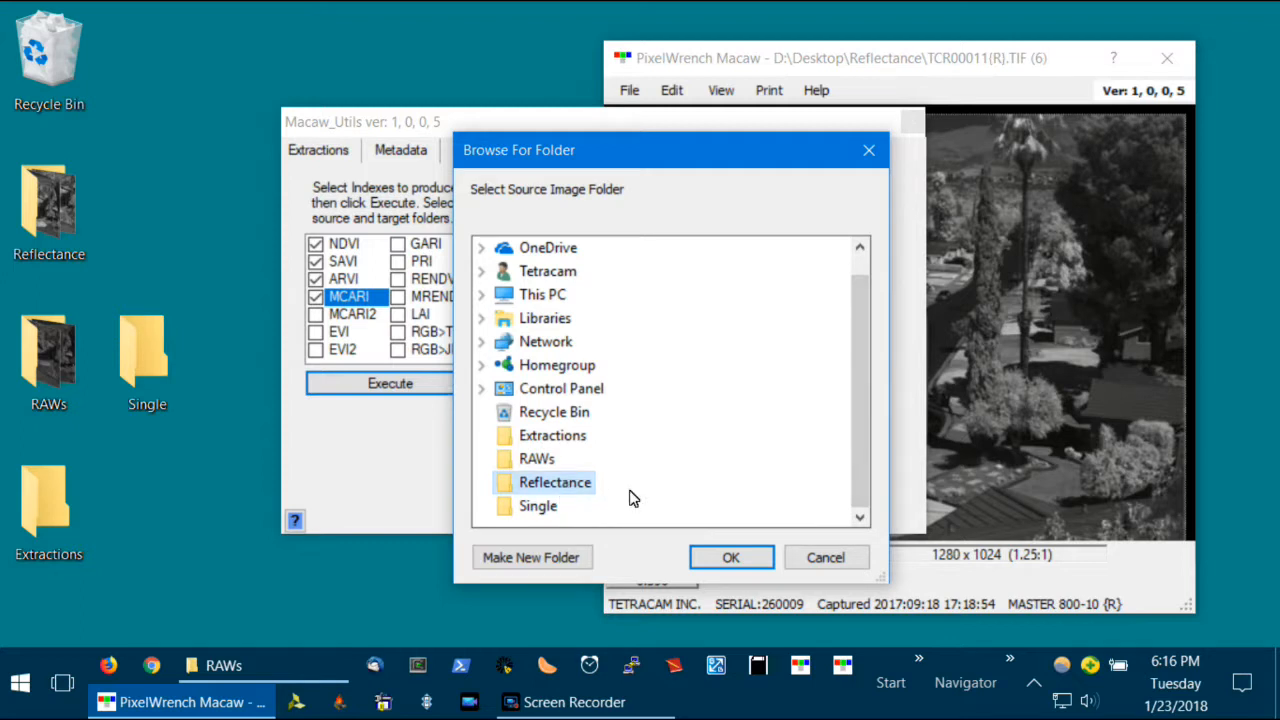
pyautogui.click(729, 560)
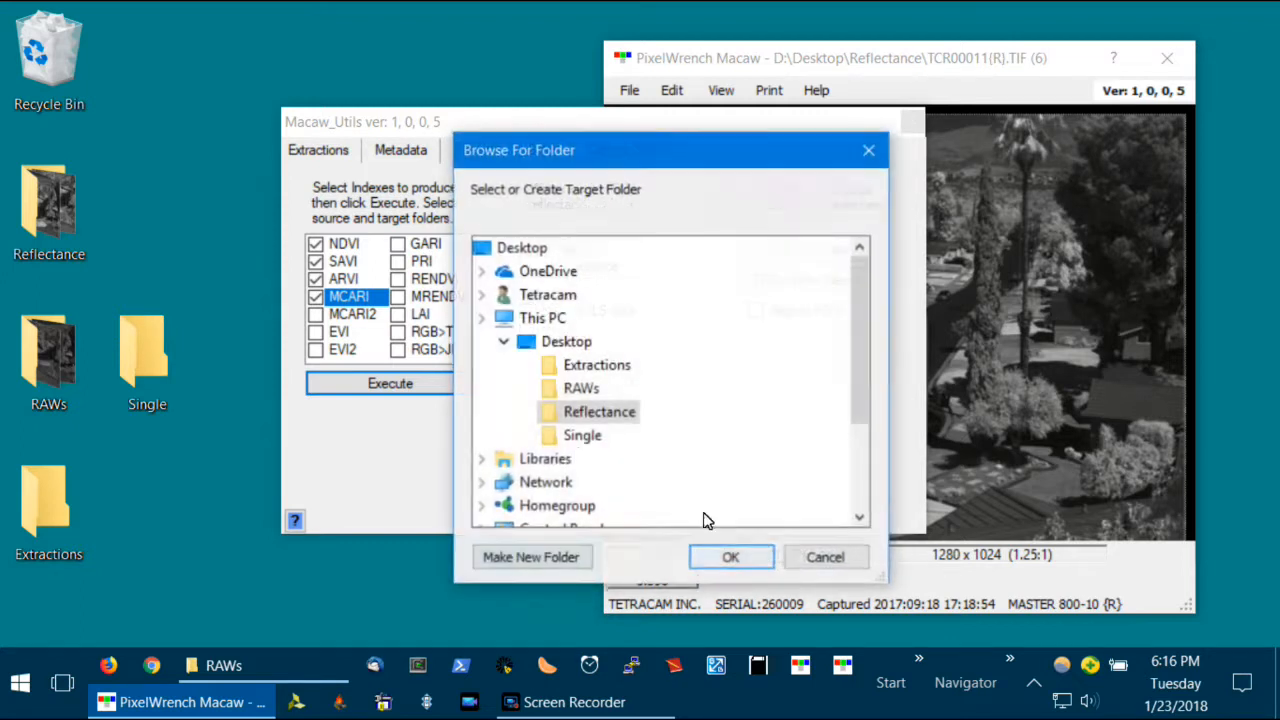
pyautogui.click(604, 372)
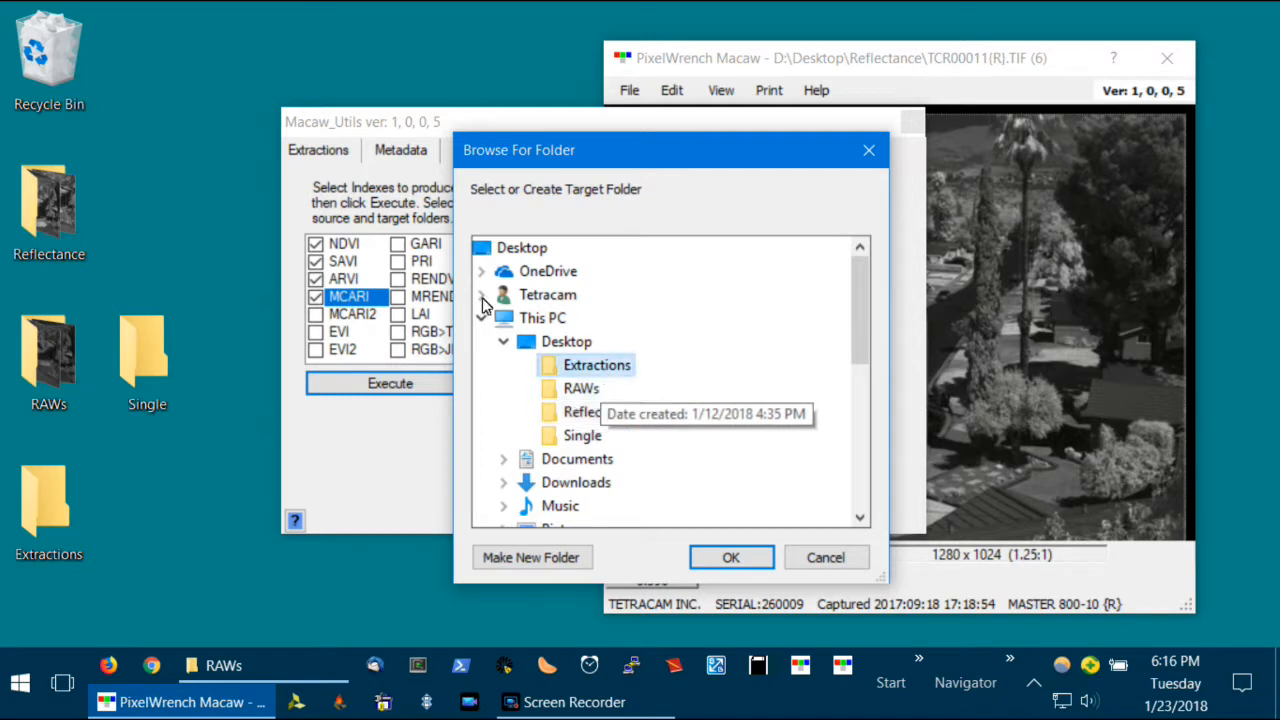
pyautogui.click(739, 559)
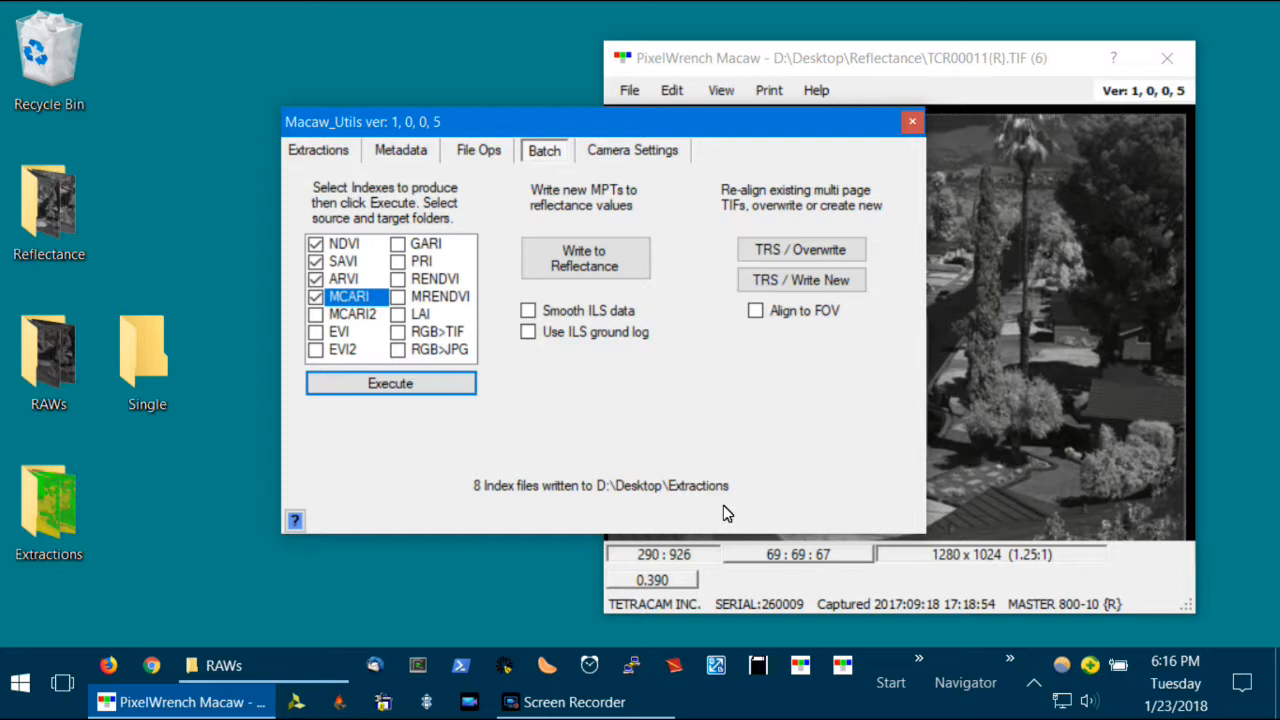
pyautogui.click(75, 517)
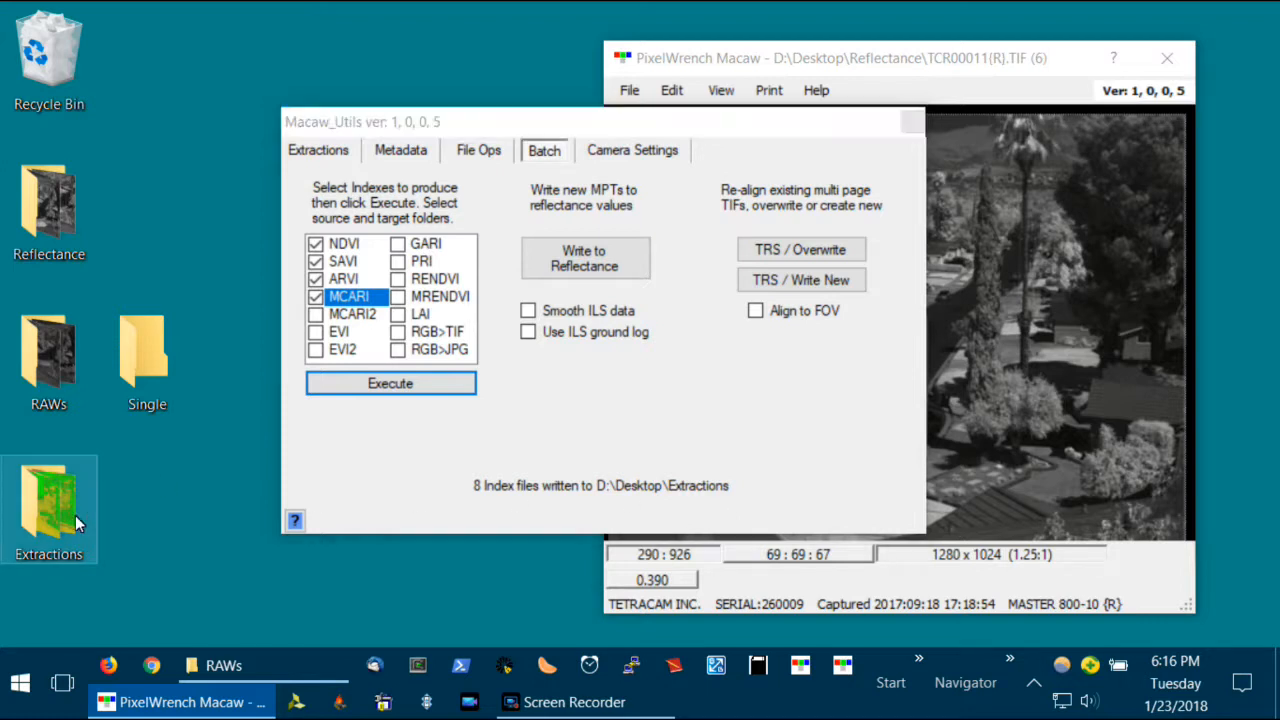
pyautogui.doubleClick(75, 515)
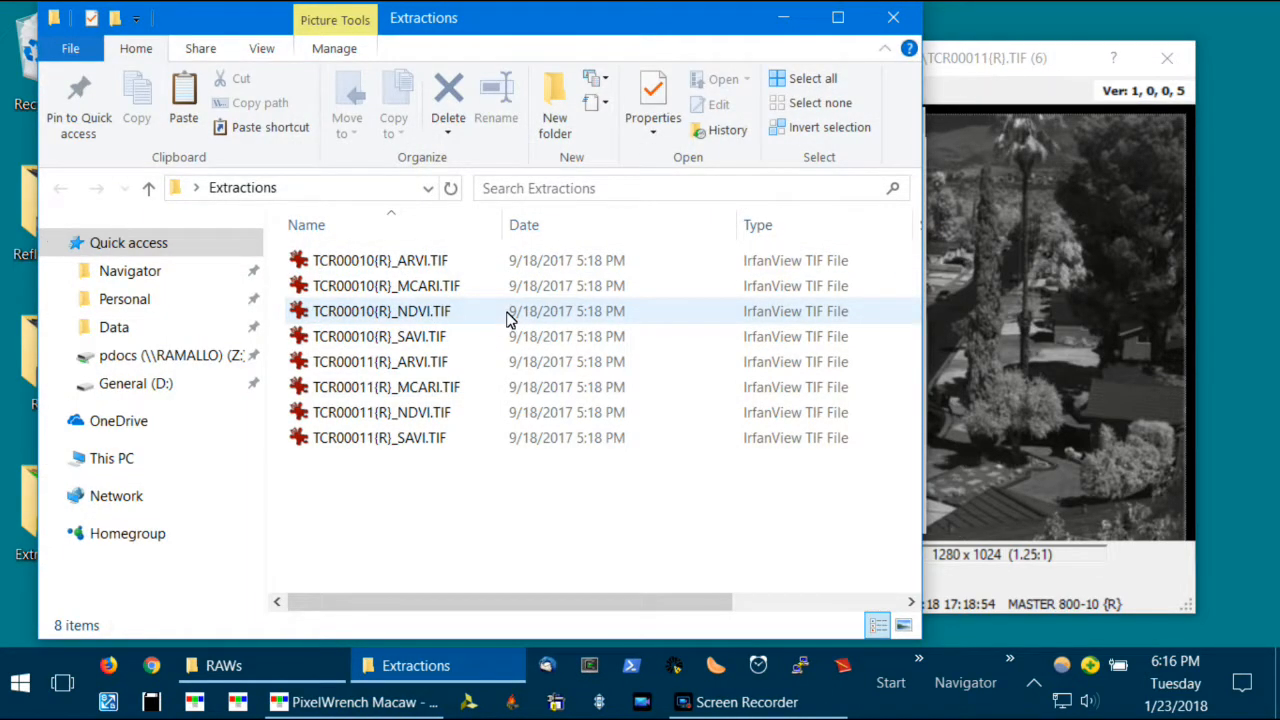